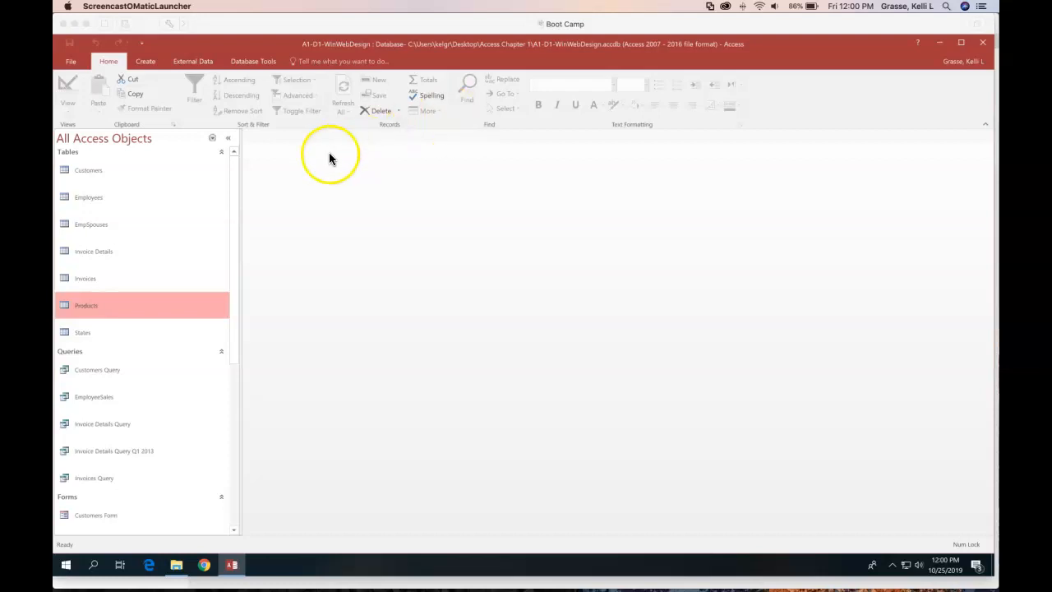
Open the Customers table's records, then switch it to Design View
left_click(91, 173)
double_click(92, 171)
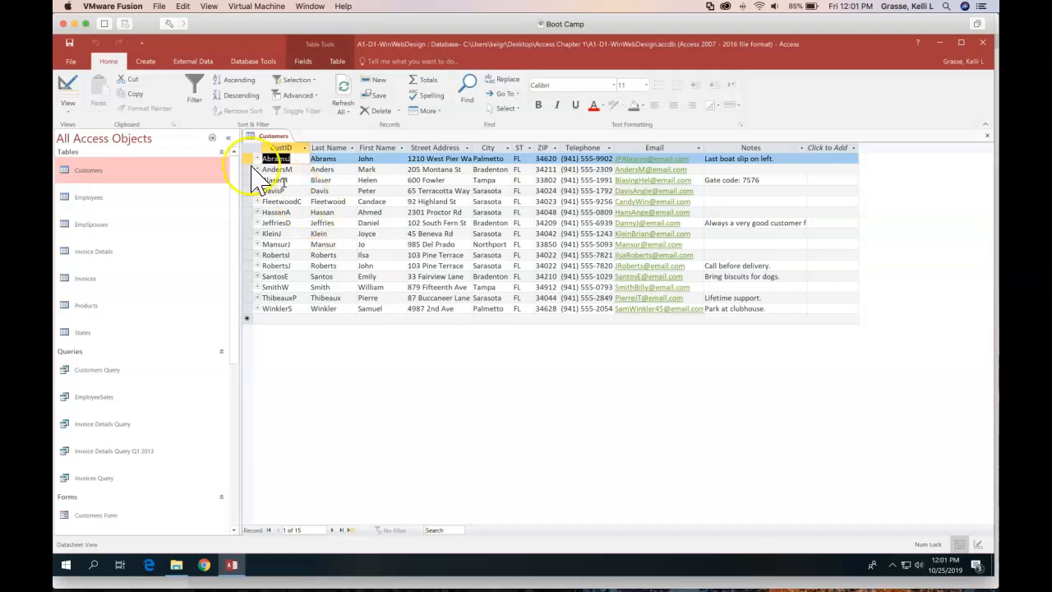
left_click(71, 90)
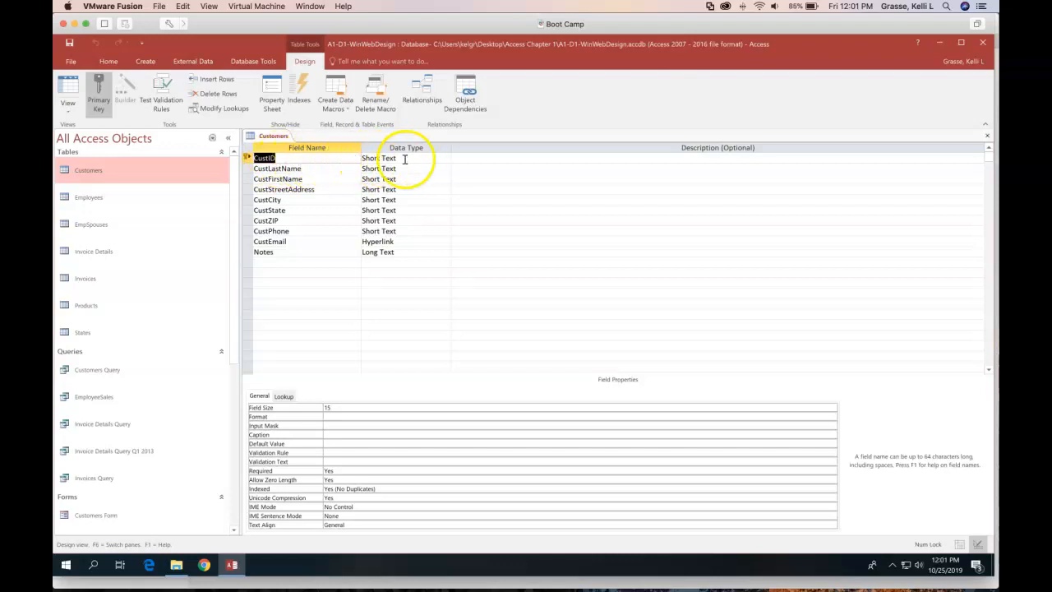
left_click(432, 158)
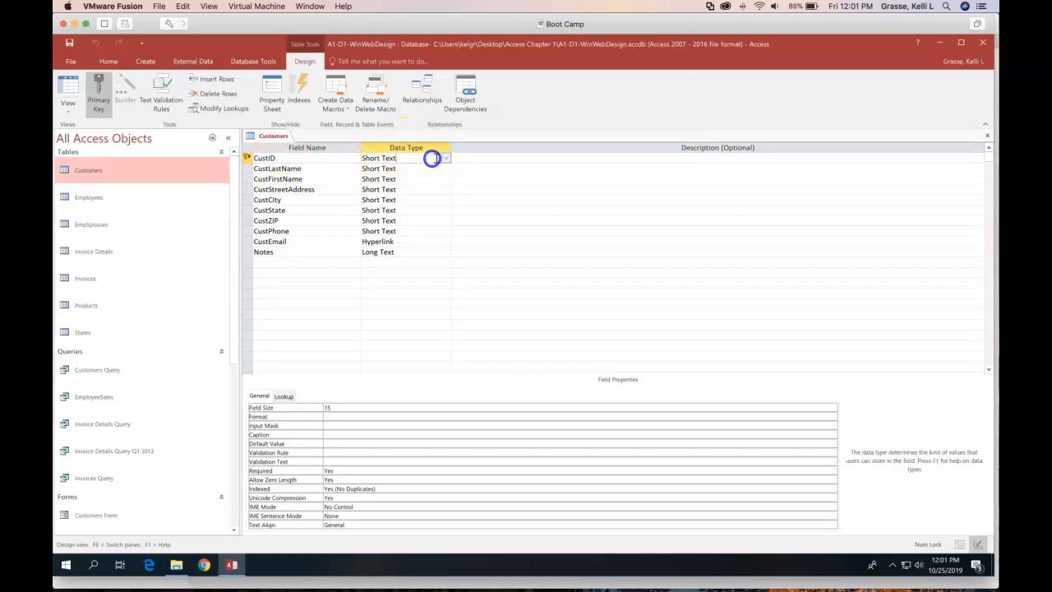
left_click(445, 158)
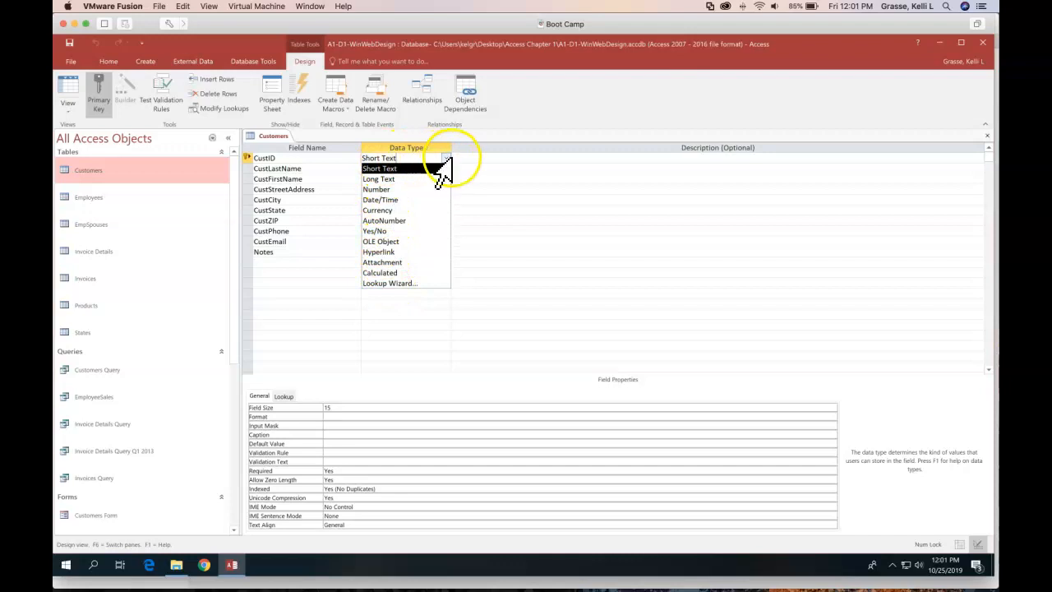
left_click(442, 168)
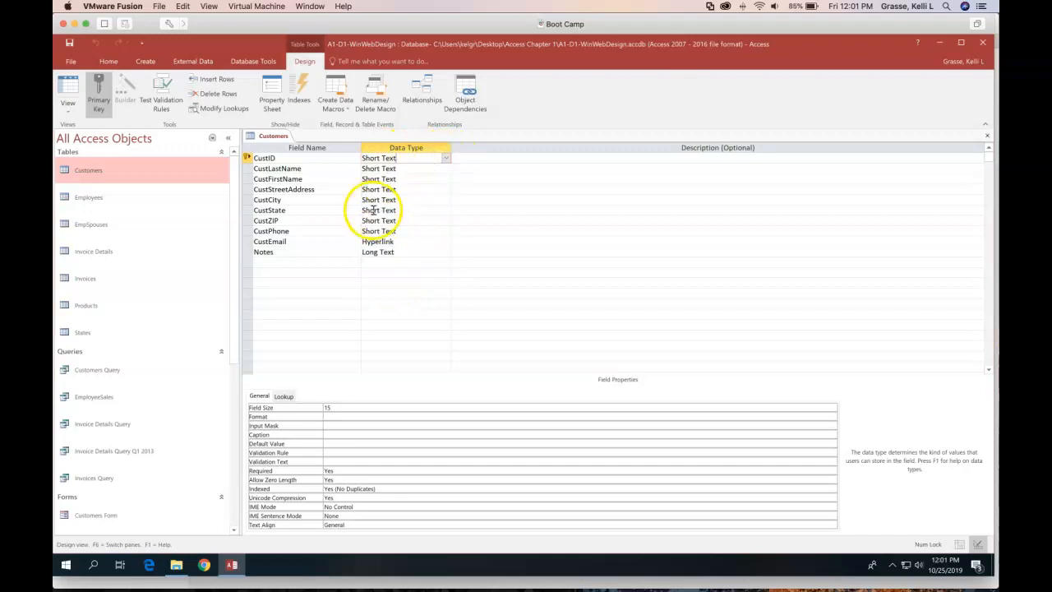
left_click(418, 221)
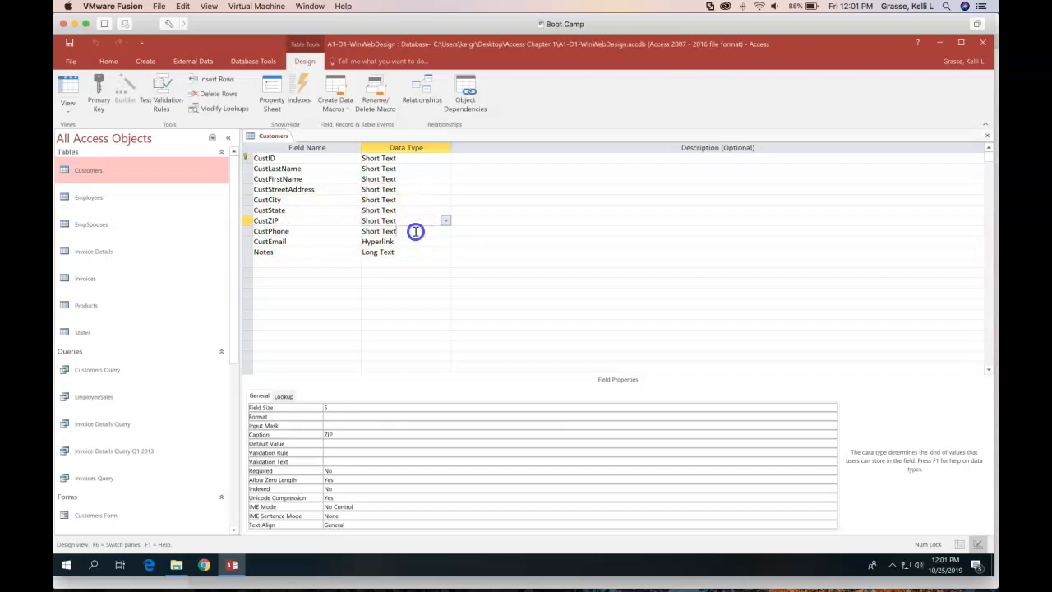
left_click(415, 231)
left_click(445, 231)
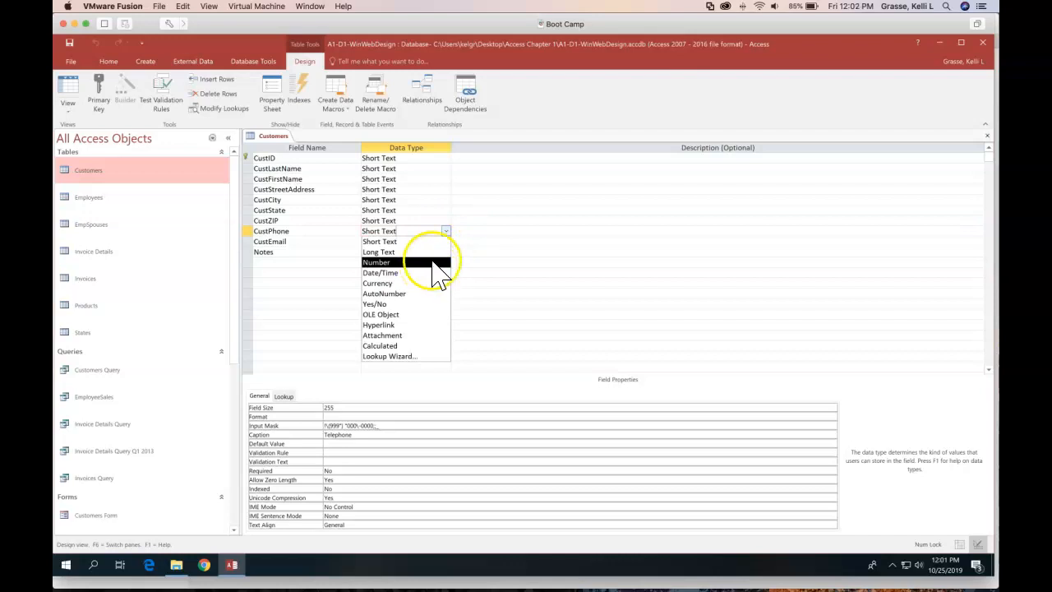
left_click(447, 232)
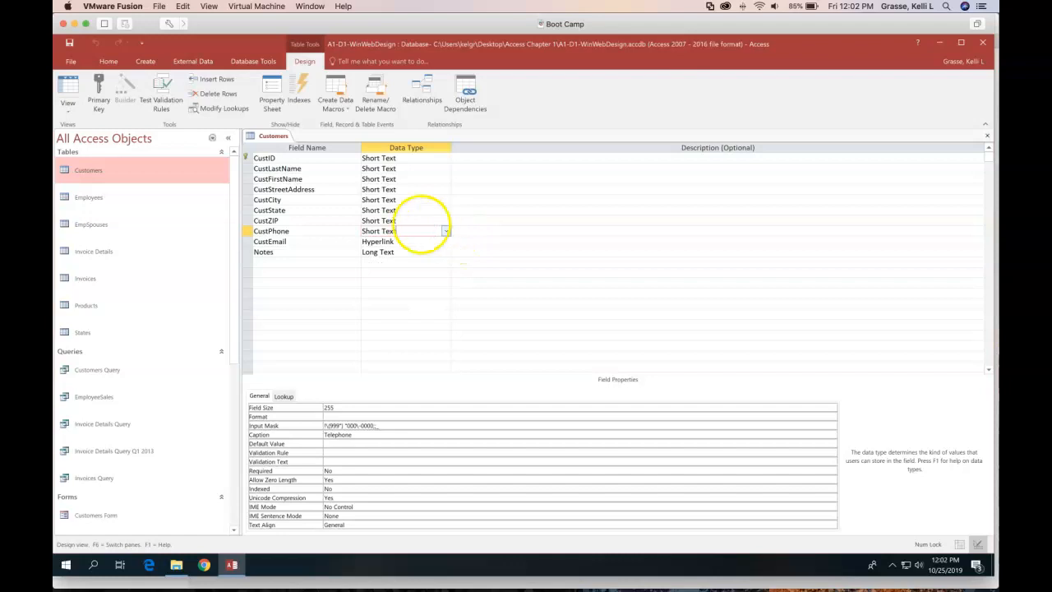
left_click(445, 231)
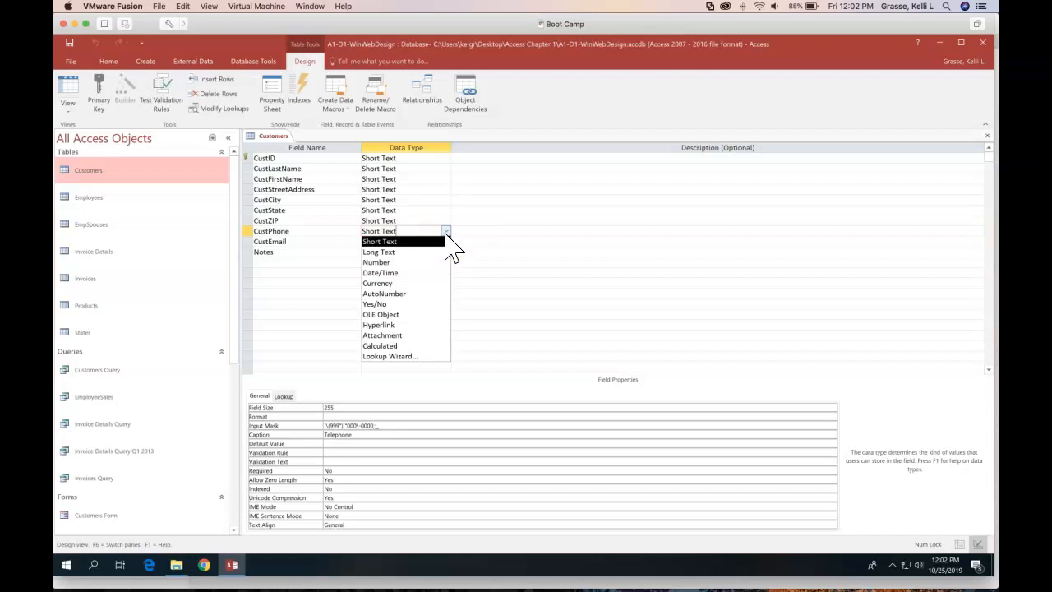
left_click(445, 233)
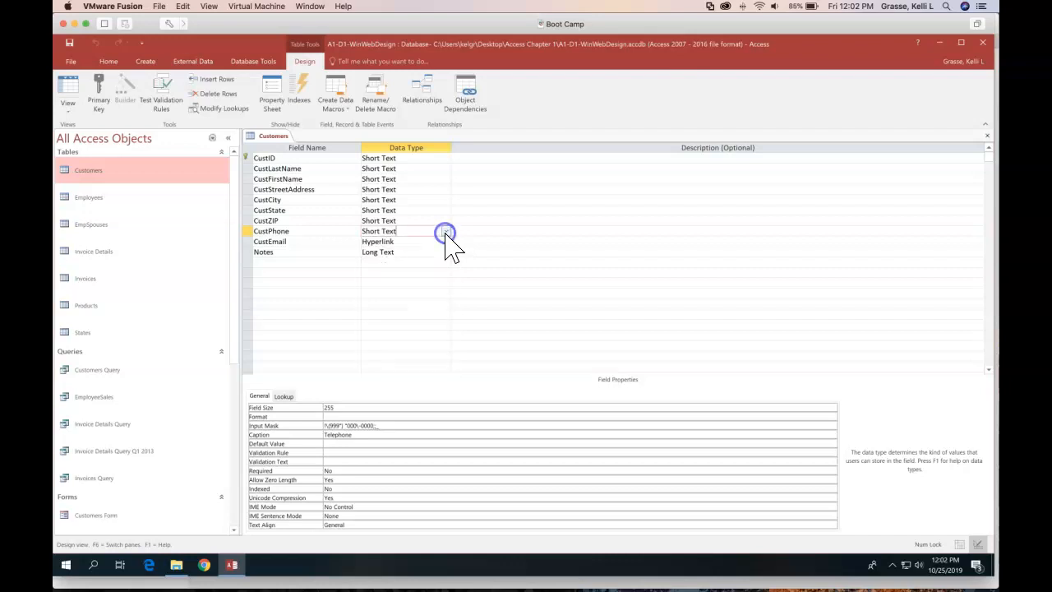
left_click(422, 218)
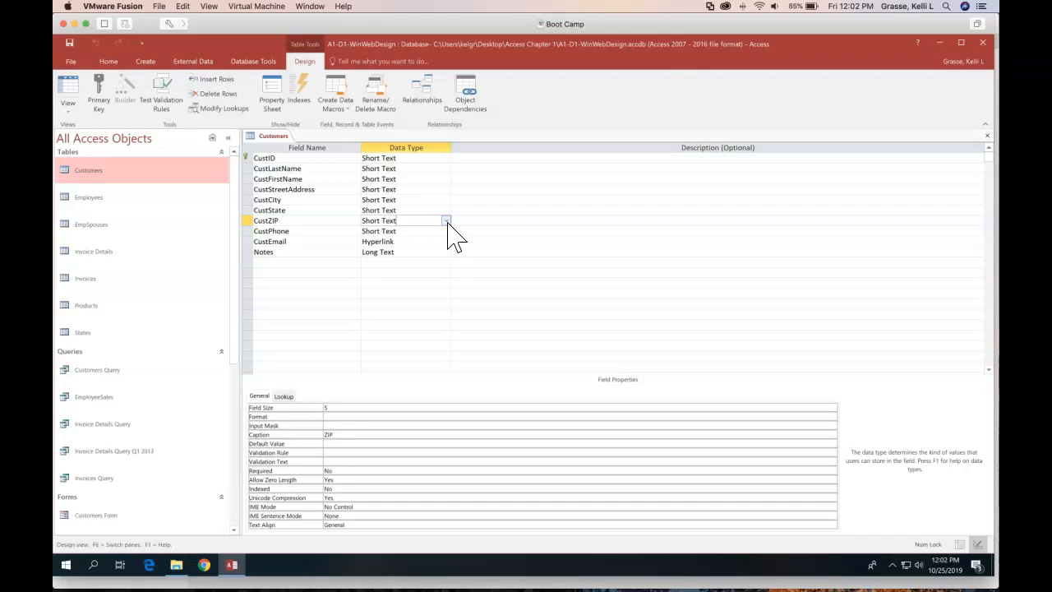
left_click(445, 221)
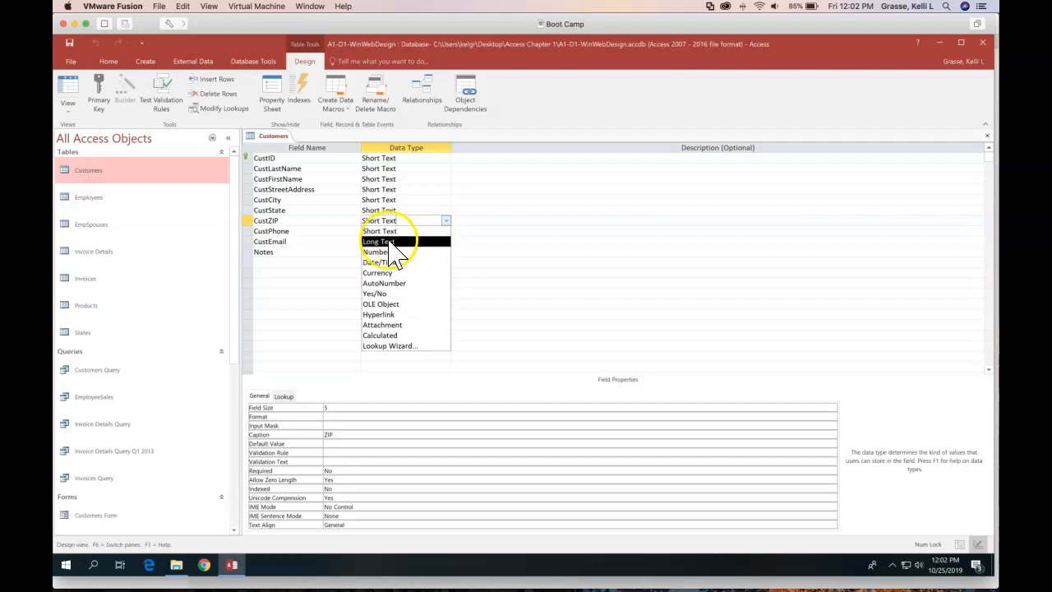
left_click(451, 229)
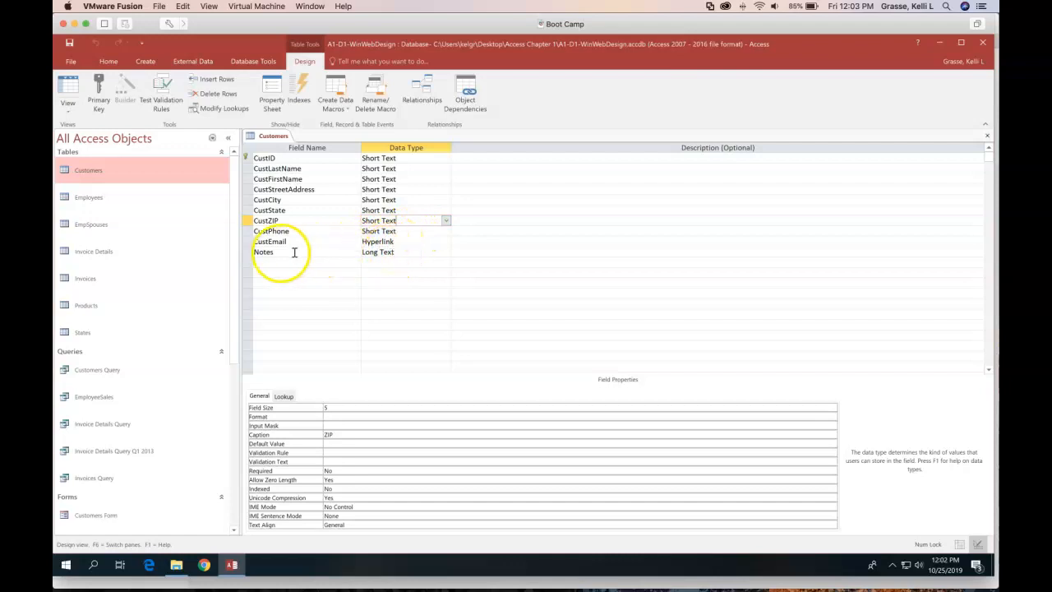
left_click(423, 252)
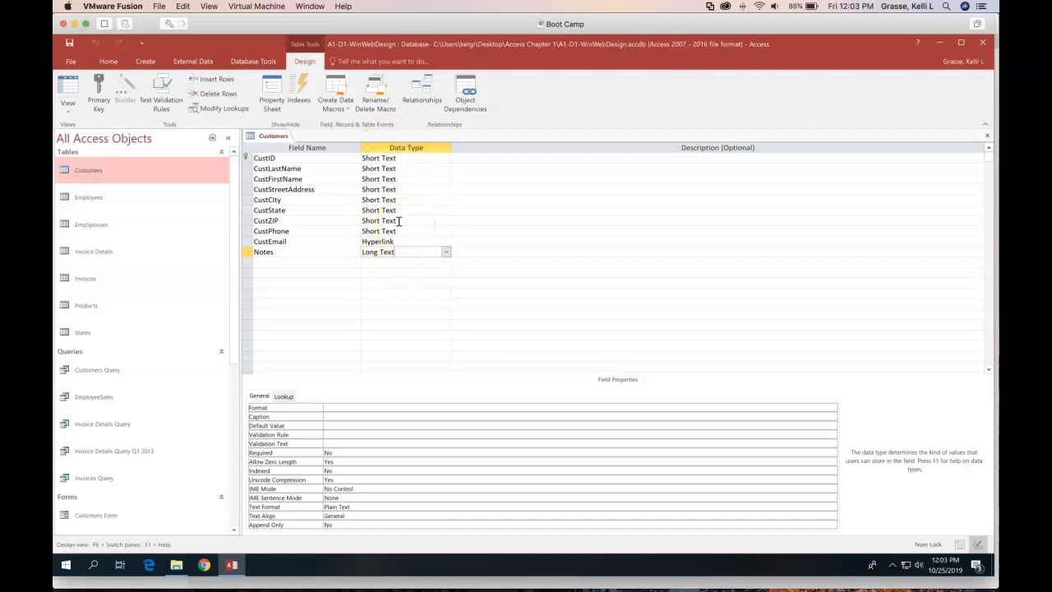
left_click(270, 158)
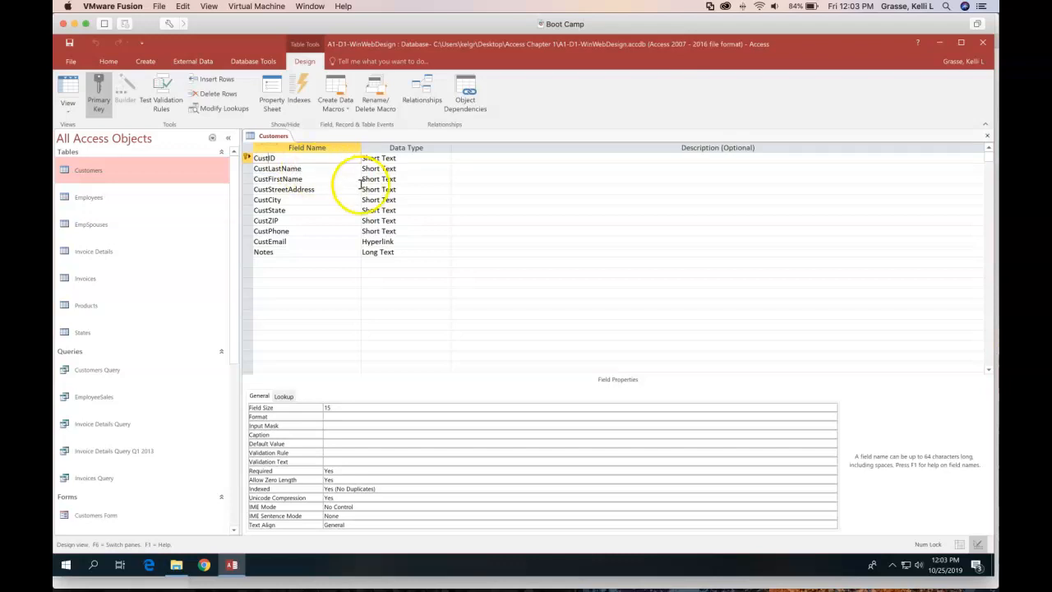
Check the CustFirstName field's properties, then return Customers to Datasheet View
left_click(317, 182)
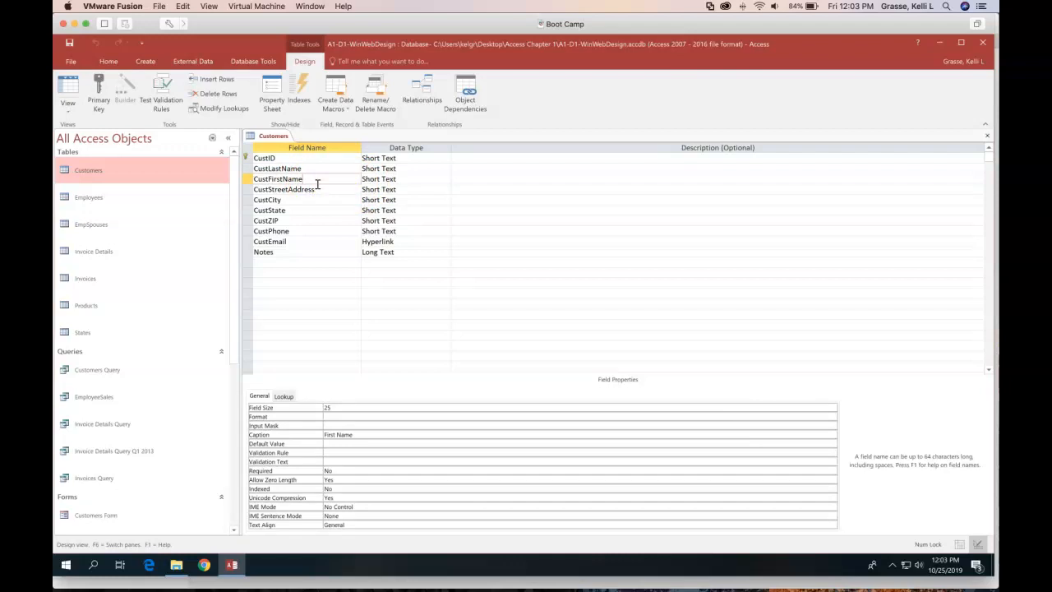
left_click(70, 95)
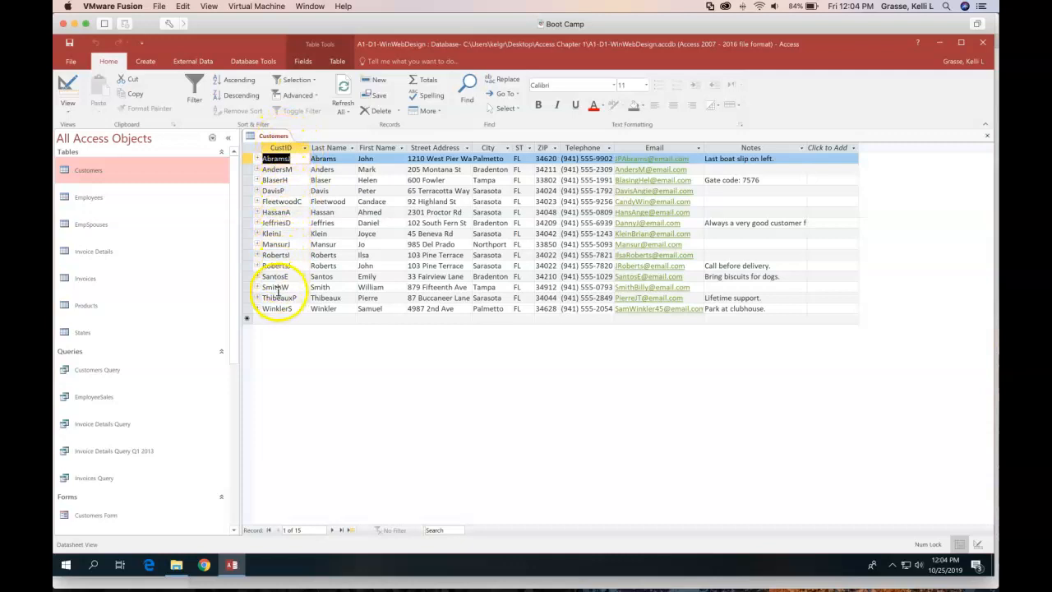
Open the Employees table, then the Products table, in Datasheet View
left_click(89, 198)
double_click(89, 200)
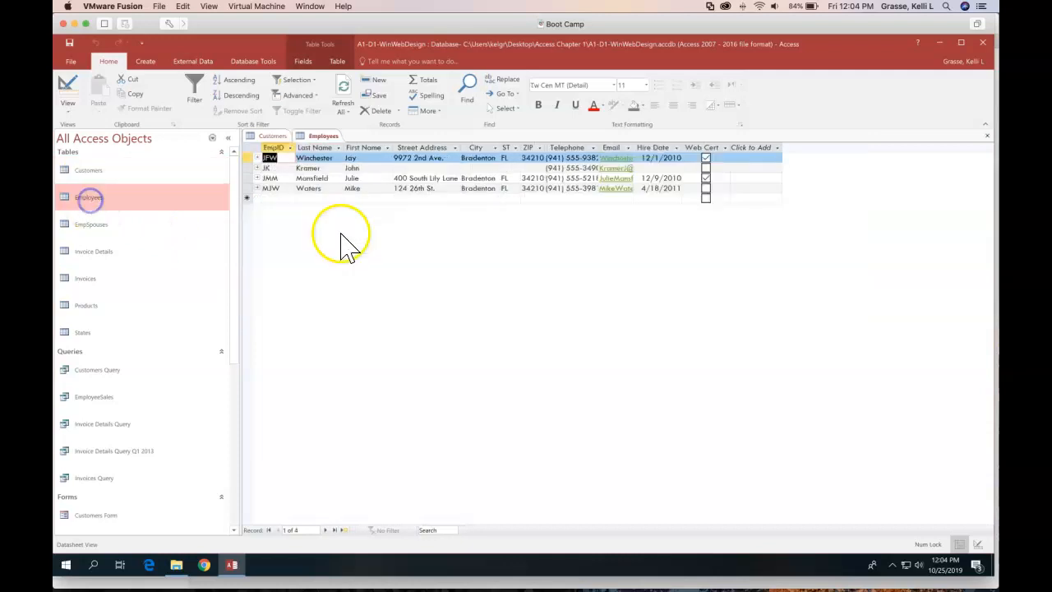
left_click(281, 187)
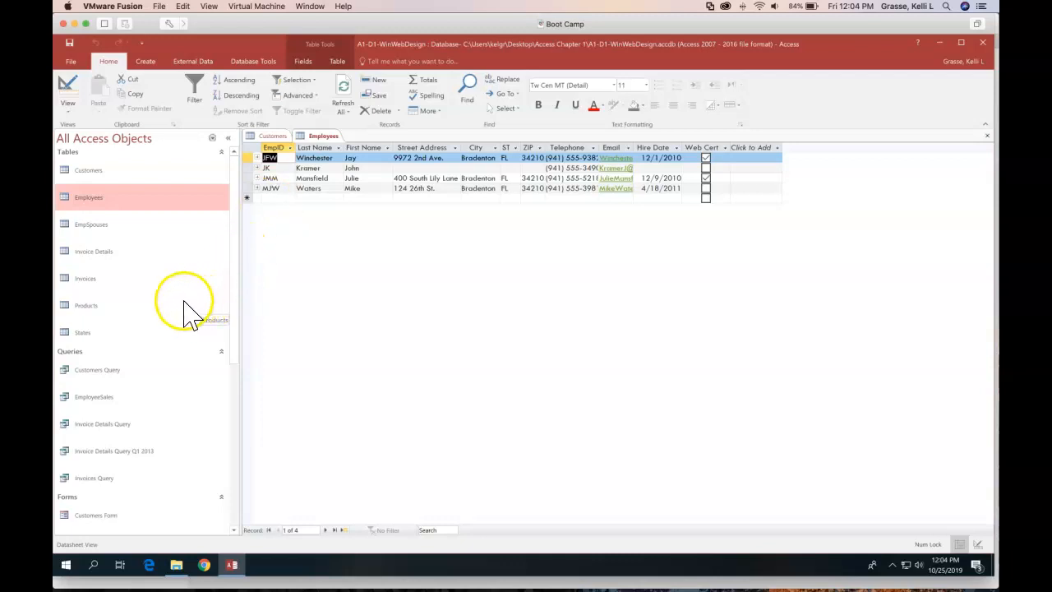
double_click(89, 305)
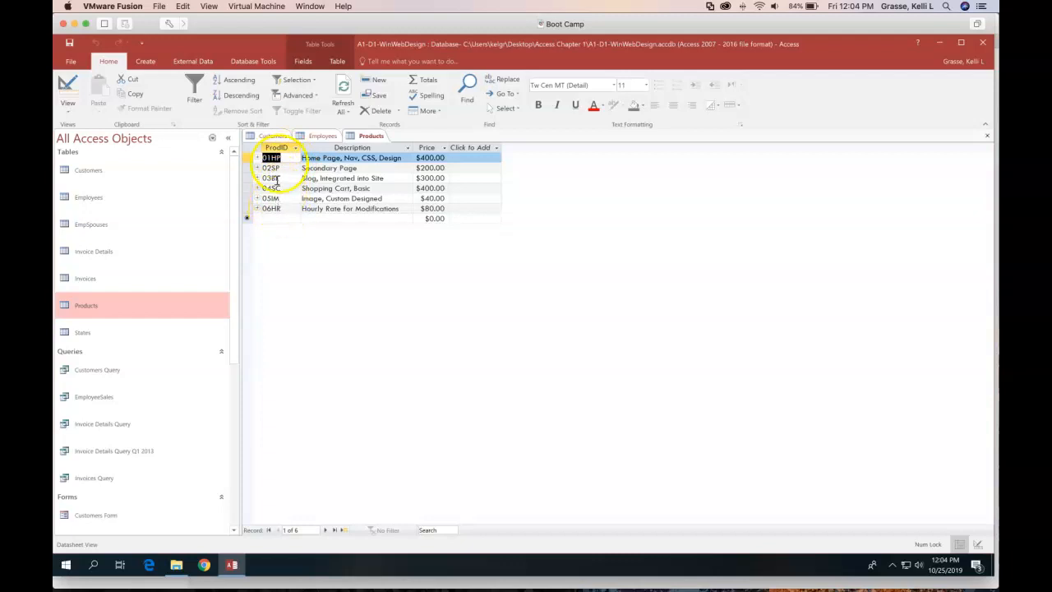
left_click(68, 87)
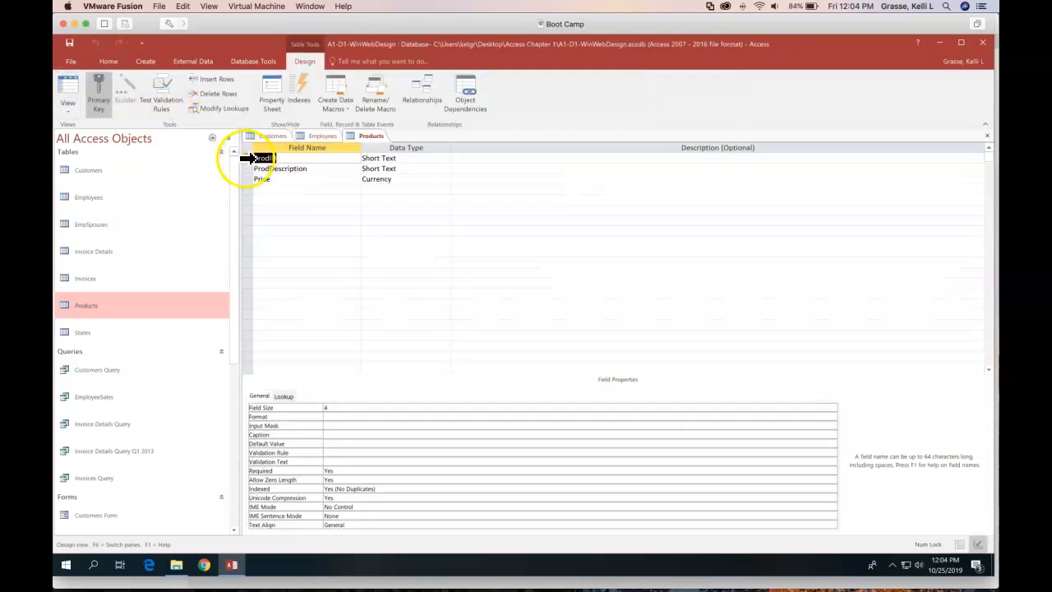
left_click(69, 87)
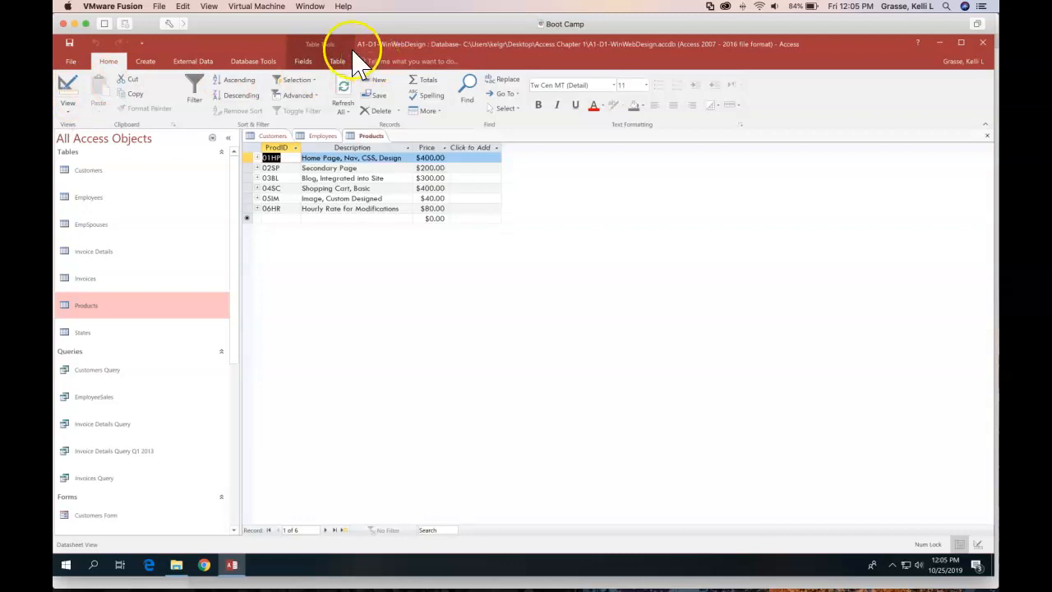
Close the current database and go to the File > New page
left_click(70, 61)
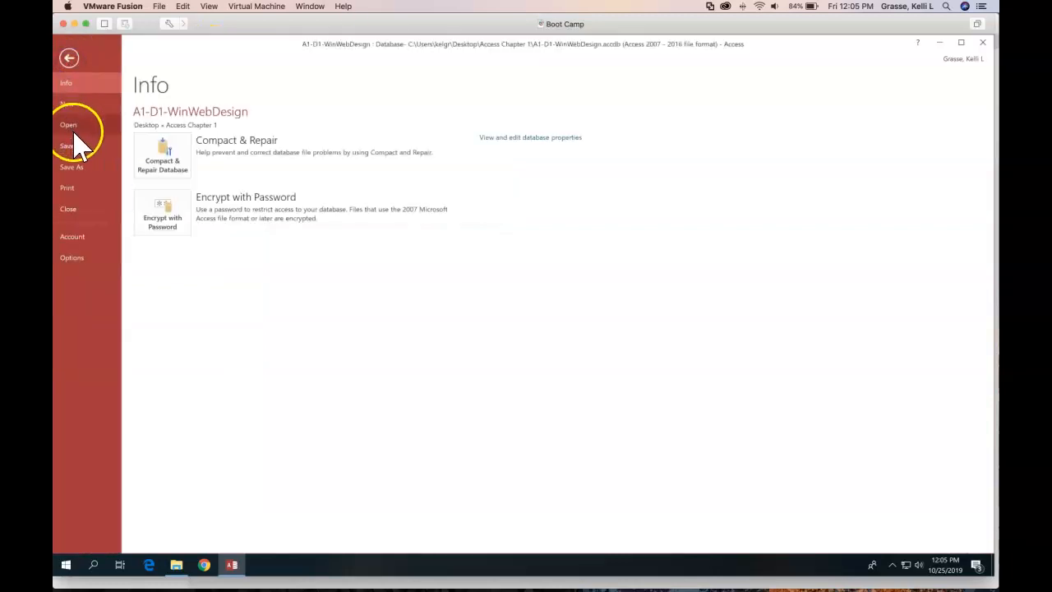
left_click(66, 212)
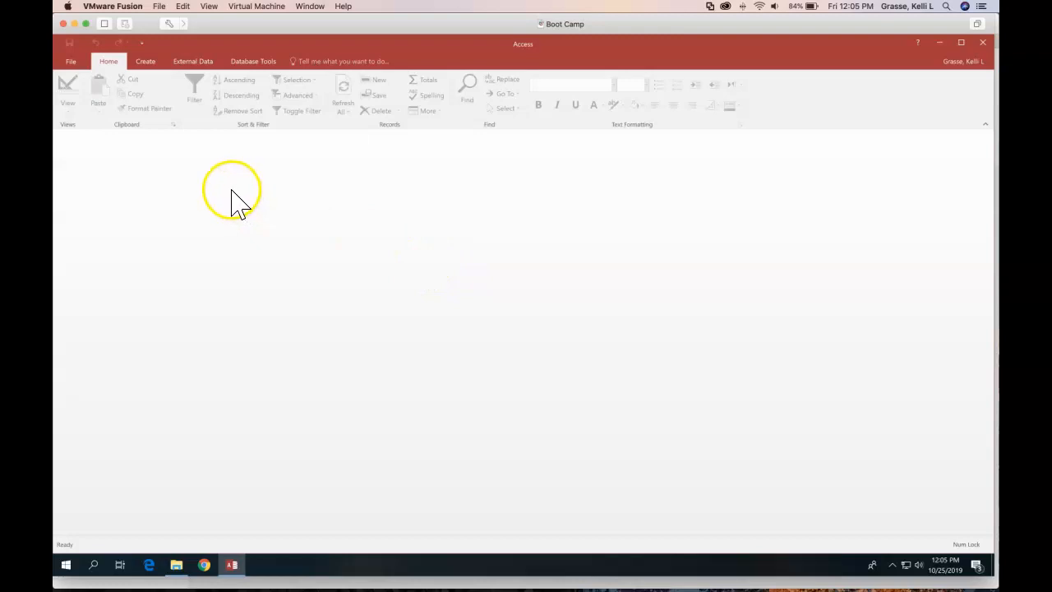
left_click(70, 63)
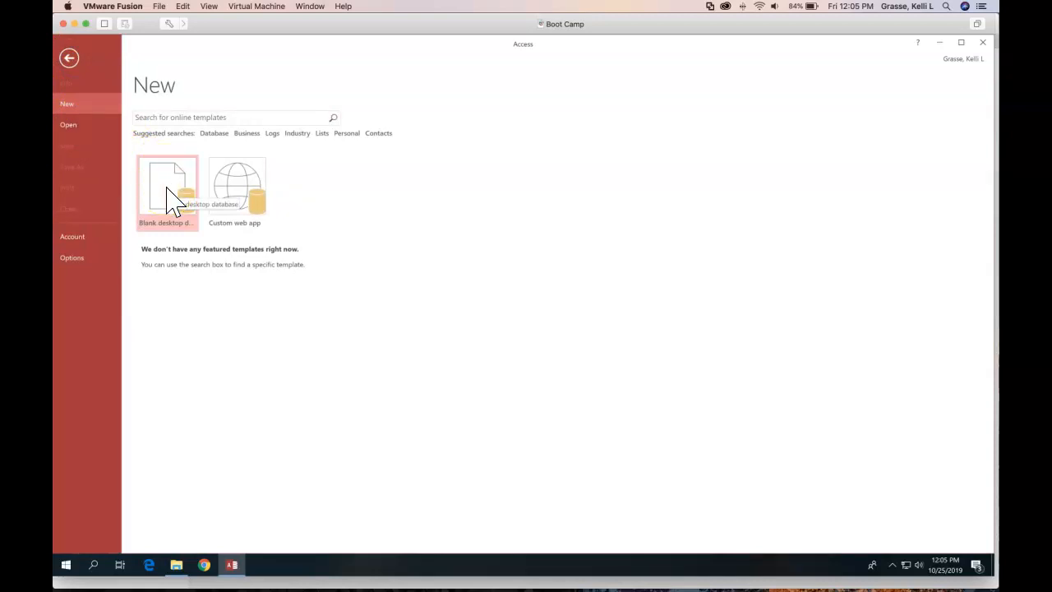
Choose the Blank desktop database template on the New page
left_click(69, 62)
left_click(70, 63)
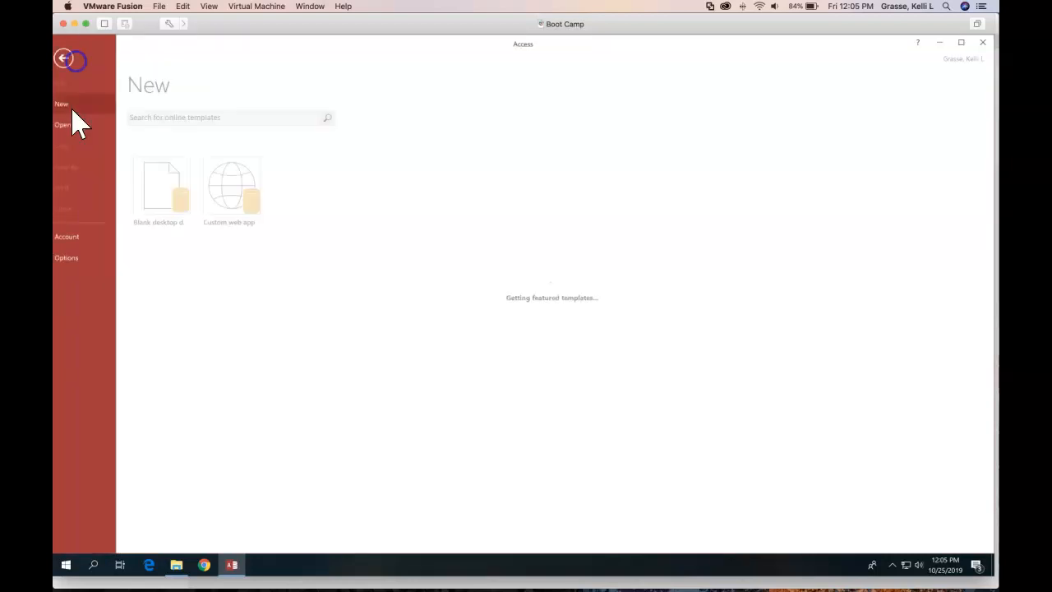
left_click(170, 204)
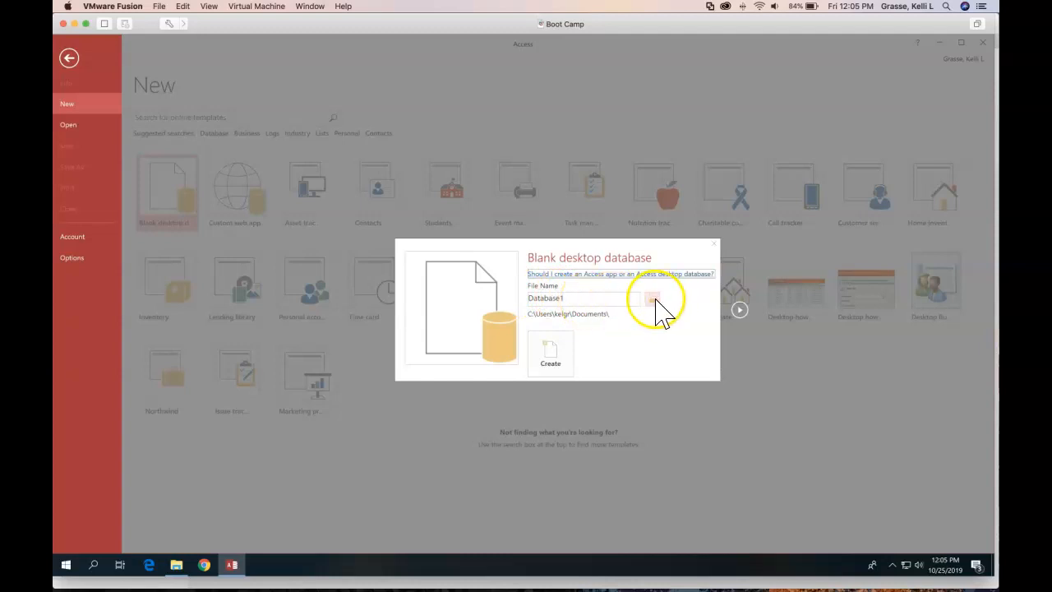
Name the database A1-D3-Datasheet, save it in Desktop > Access Chapter 1, and create it
double_click(572, 299)
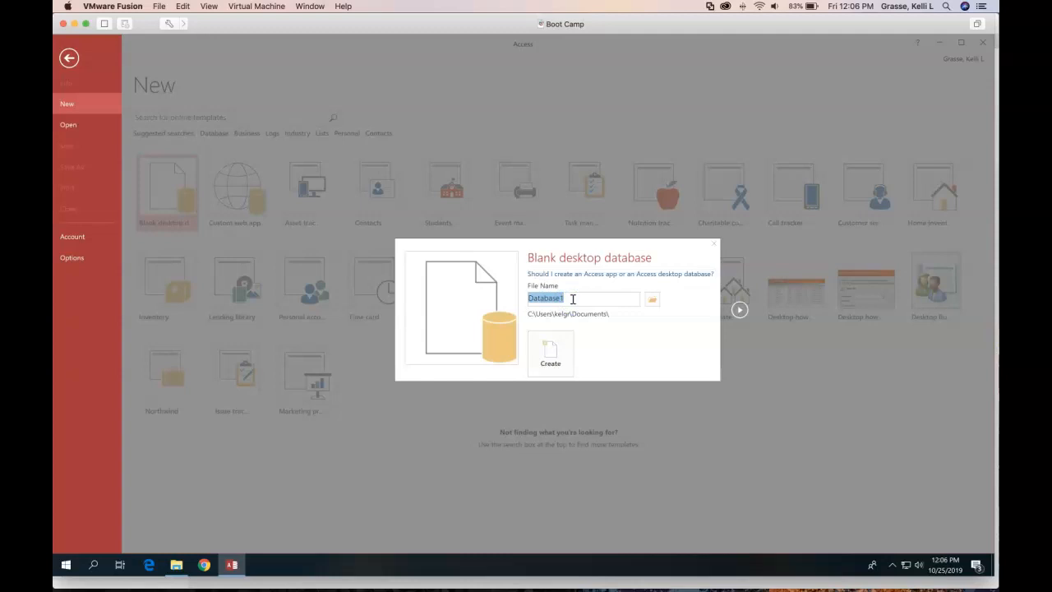
key("BackSpace")
type("A1-D3-Databsheet")
left_click(653, 300)
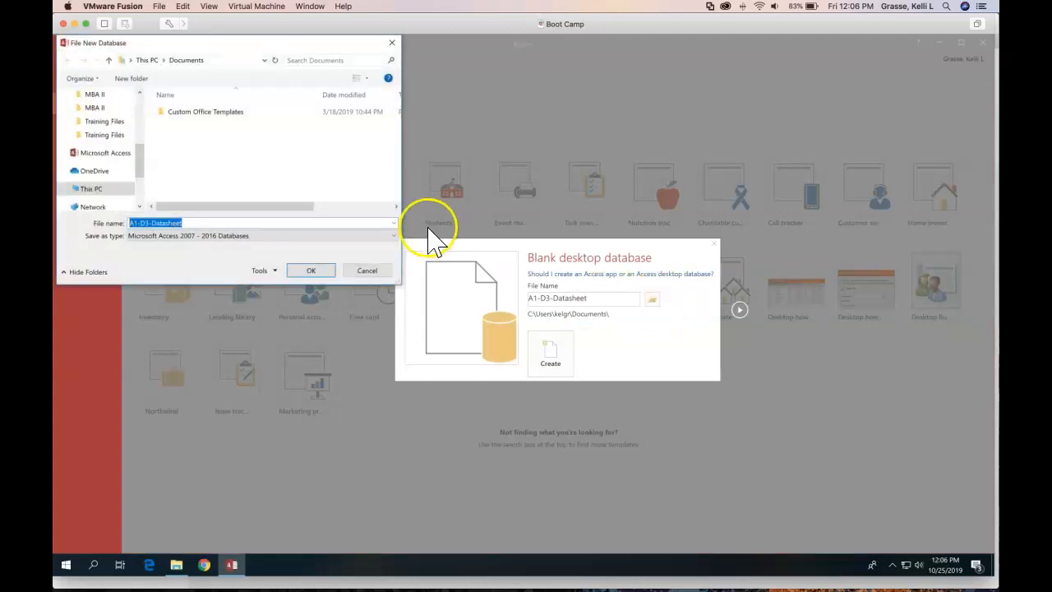
left_click(96, 125)
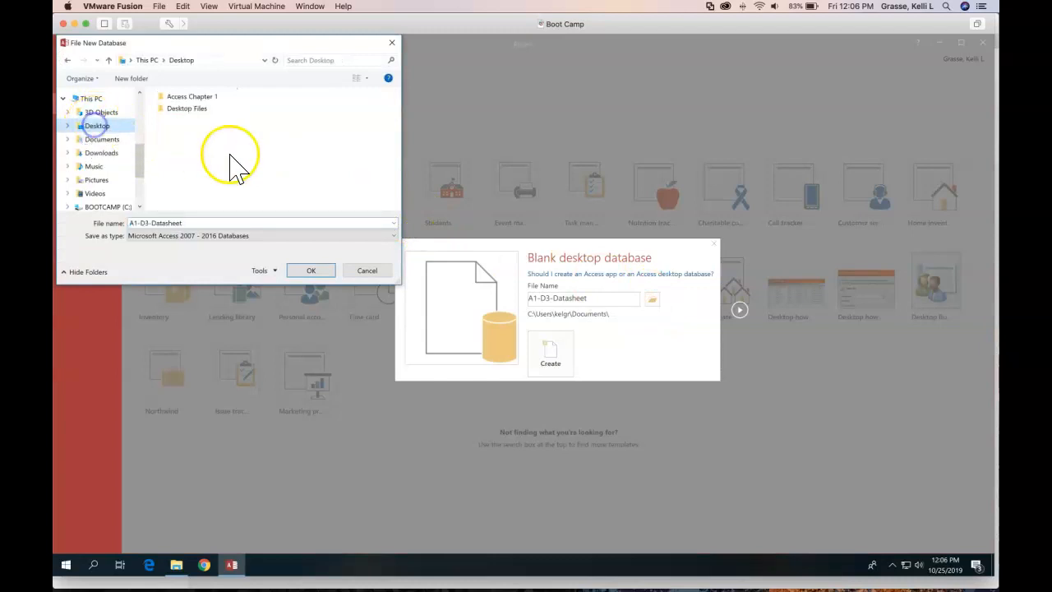
left_click(196, 99)
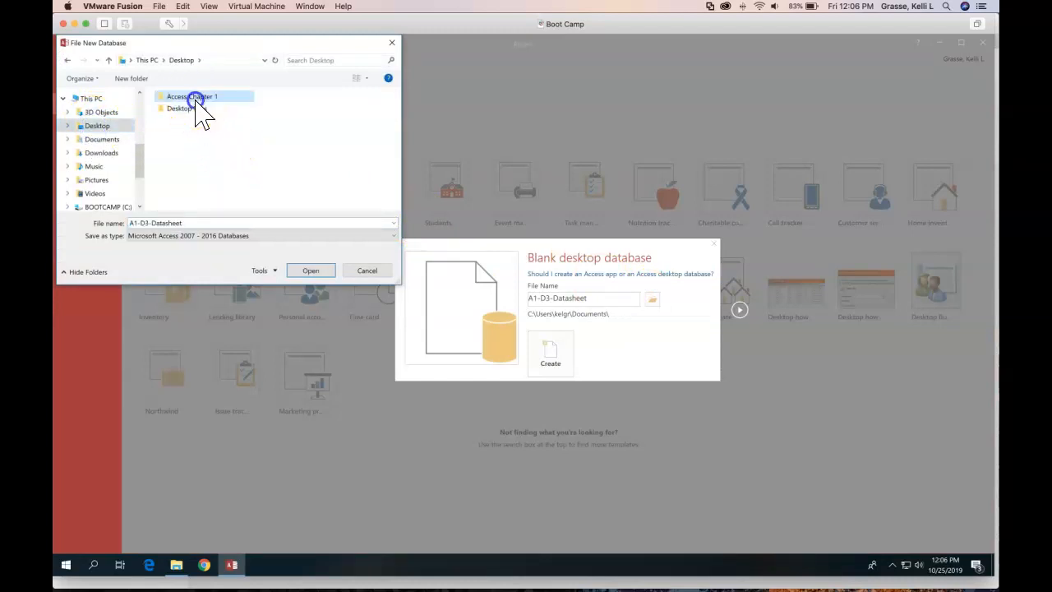
double_click(195, 98)
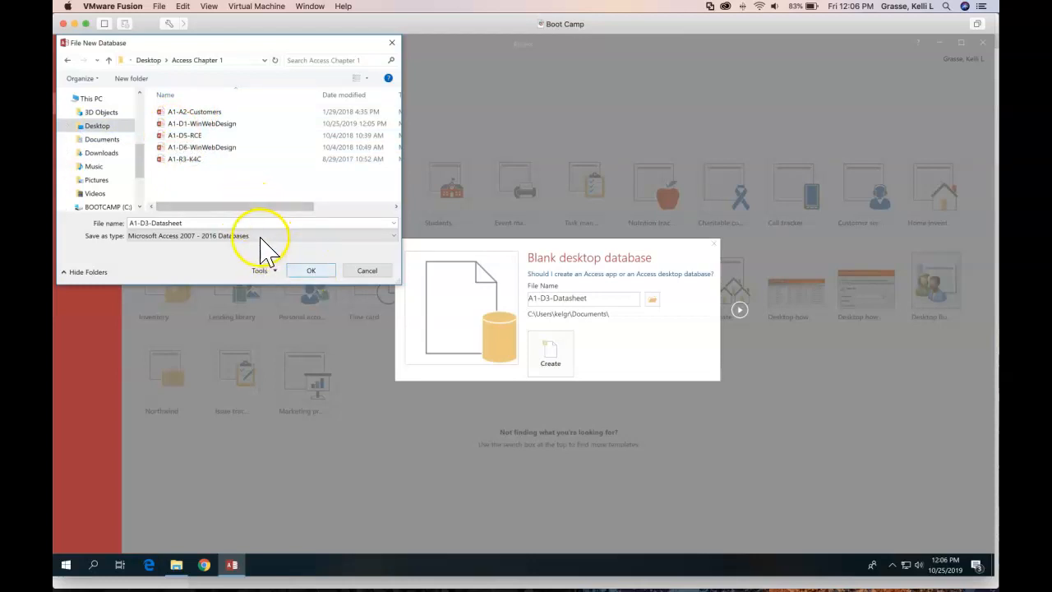
left_click(309, 272)
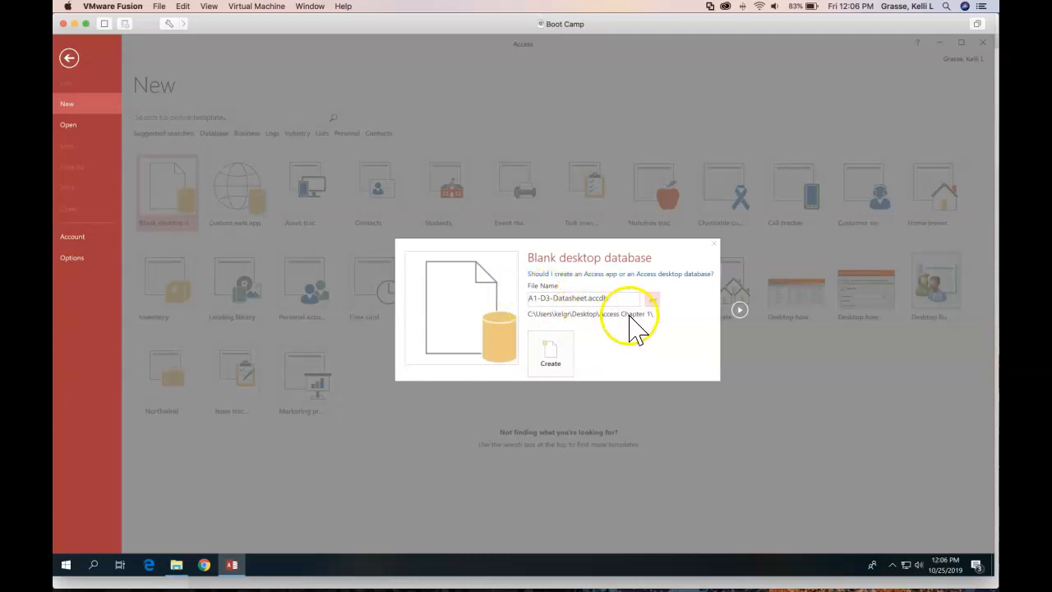
left_click(555, 361)
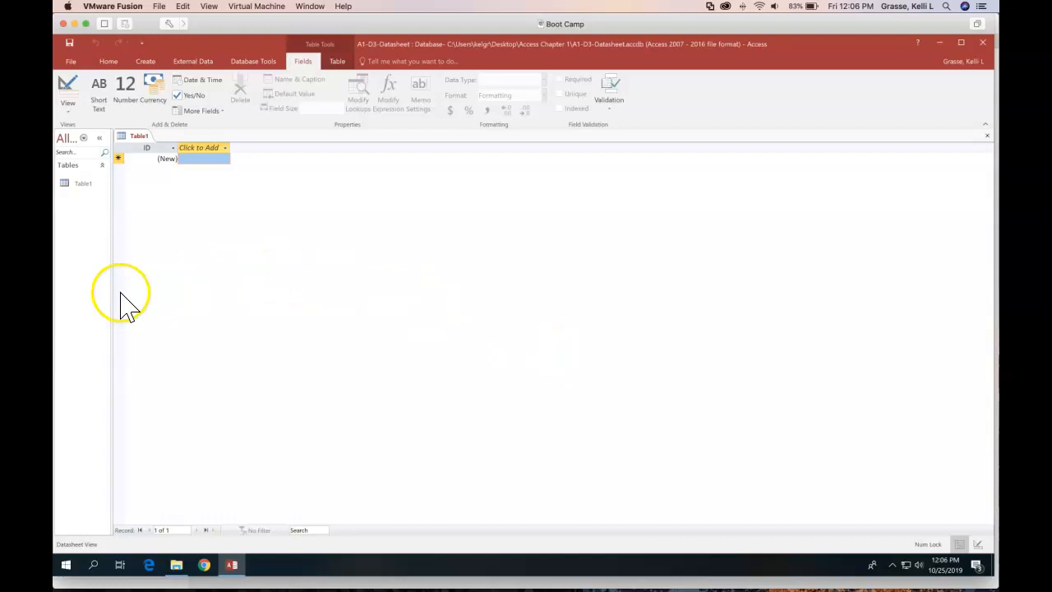
Widen the Navigation Pane so the All Access Objects heading and Table1 show in full
left_click_drag(112, 293, 190, 296)
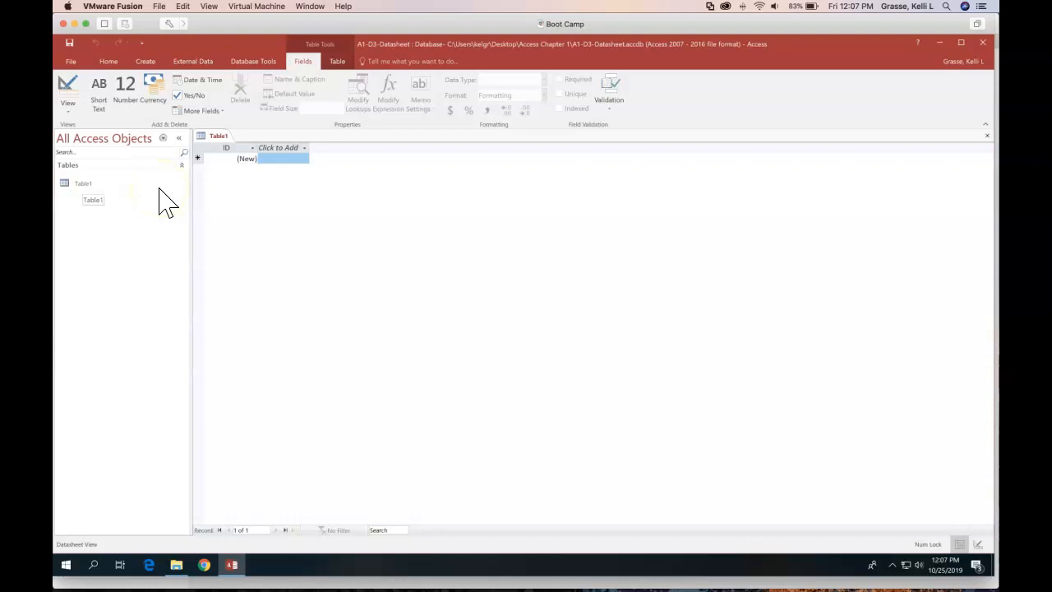
Rename Table1's ID field to InvNum
left_click(229, 147)
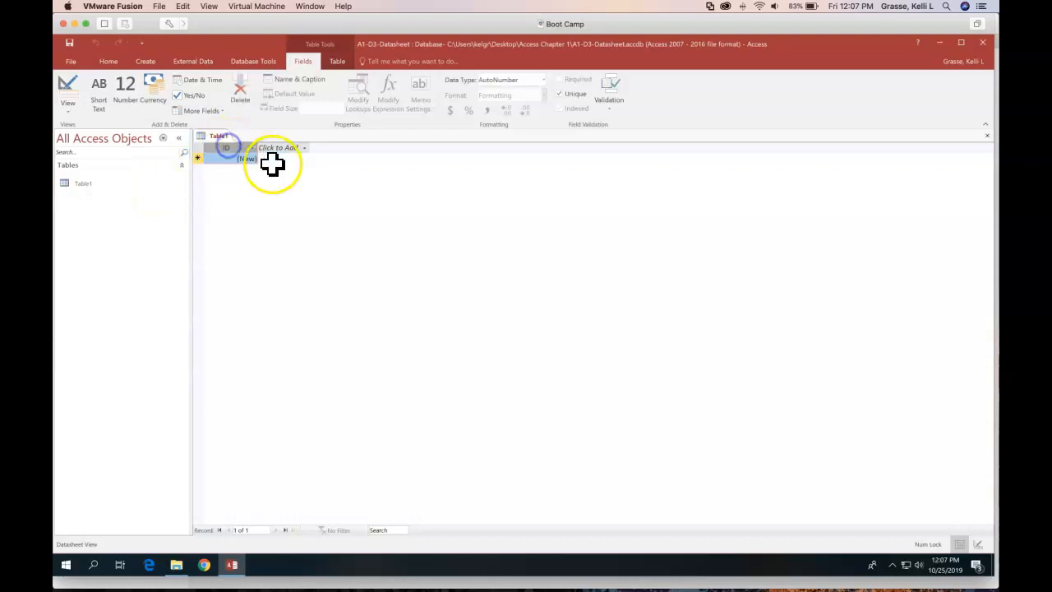
left_click(226, 148)
left_click(277, 150)
double_click(229, 145)
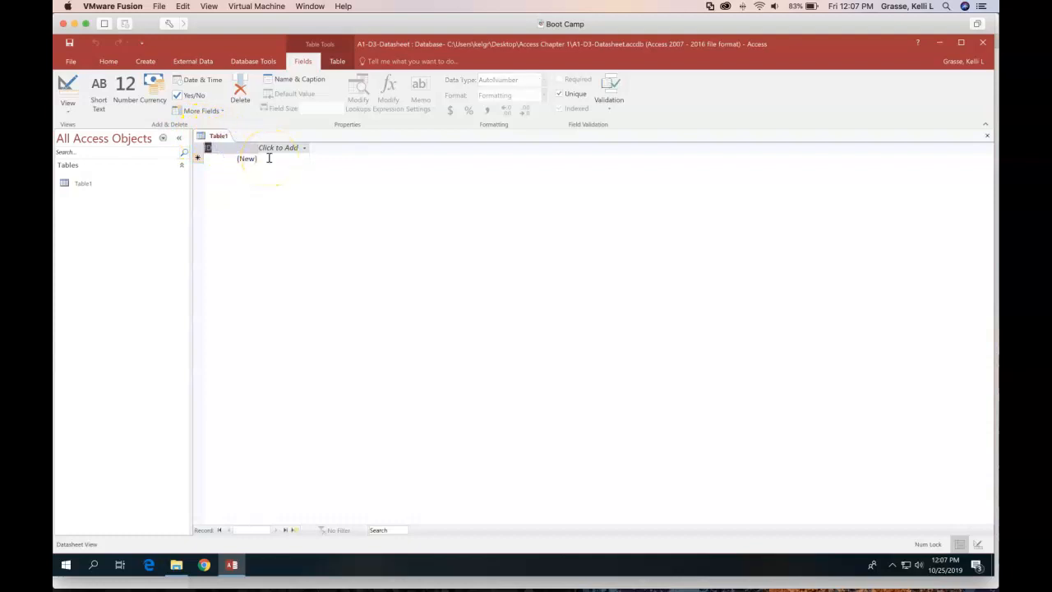
type("InvNum")
Add a Date & Time field named InvDate, then a second Date & Time field
left_click(280, 148)
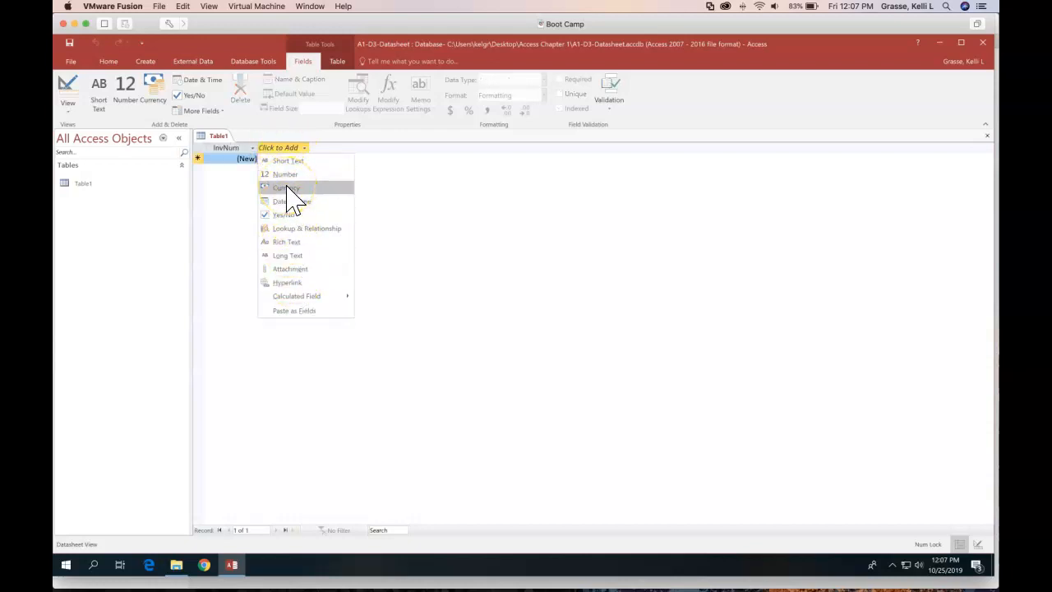
left_click(287, 201)
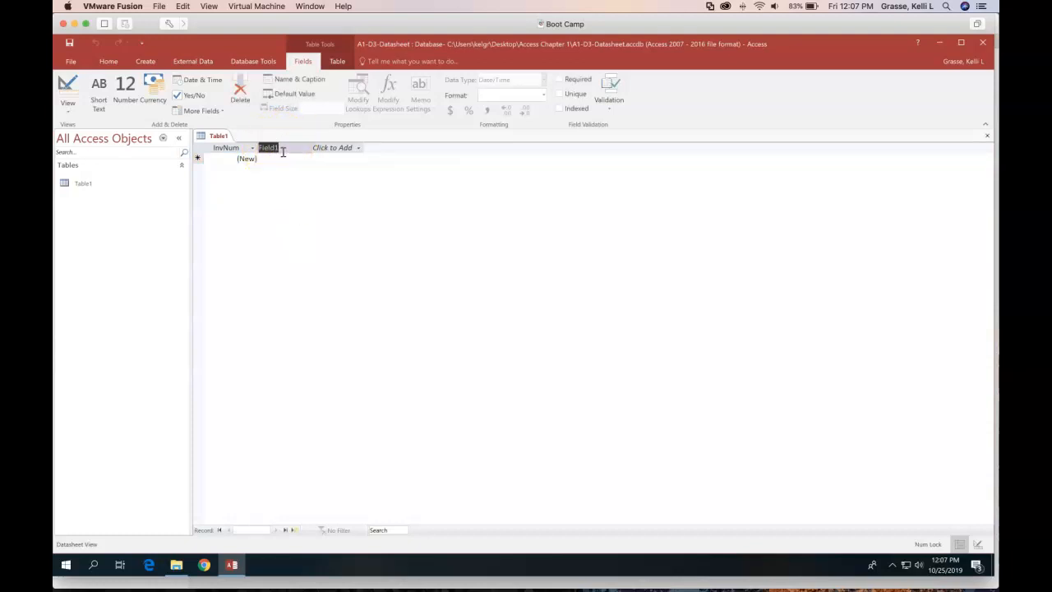
type("InvDate")
left_click(335, 162)
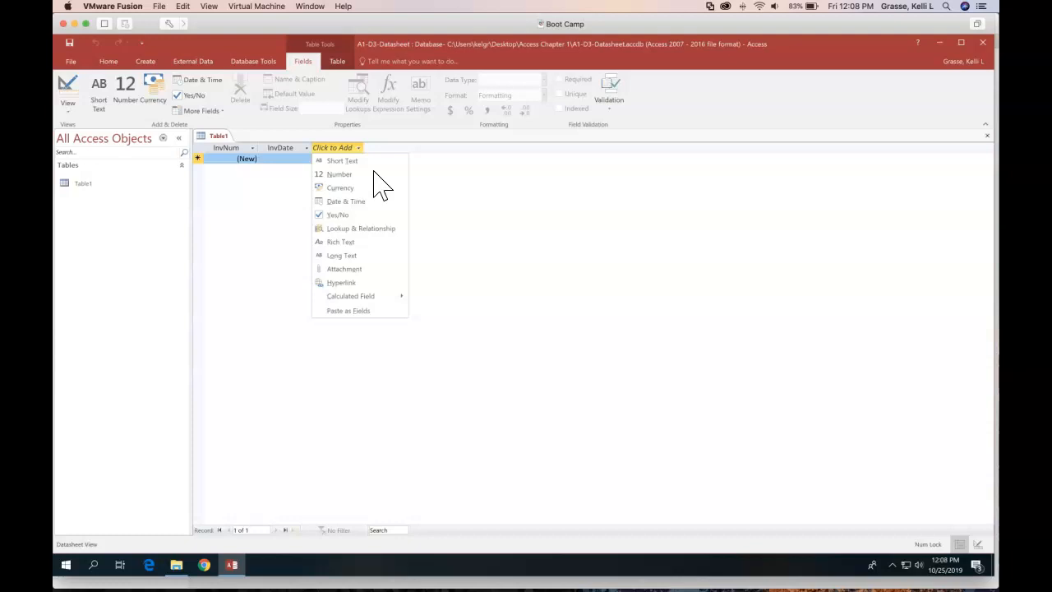
left_click(360, 200)
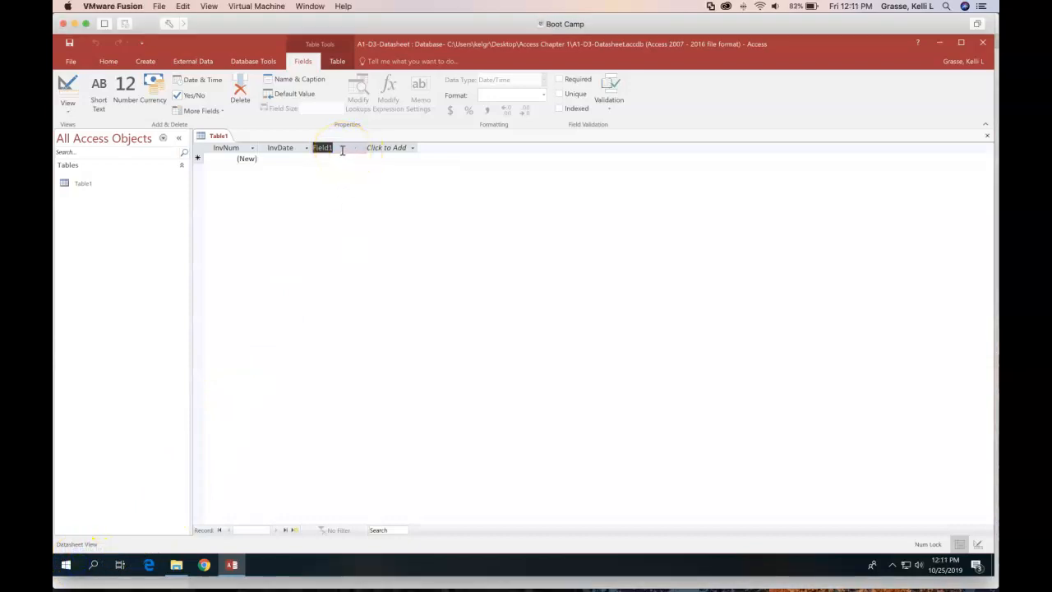
Rename the Field1 column to EmpID
double_click(336, 150)
type("EmpID")
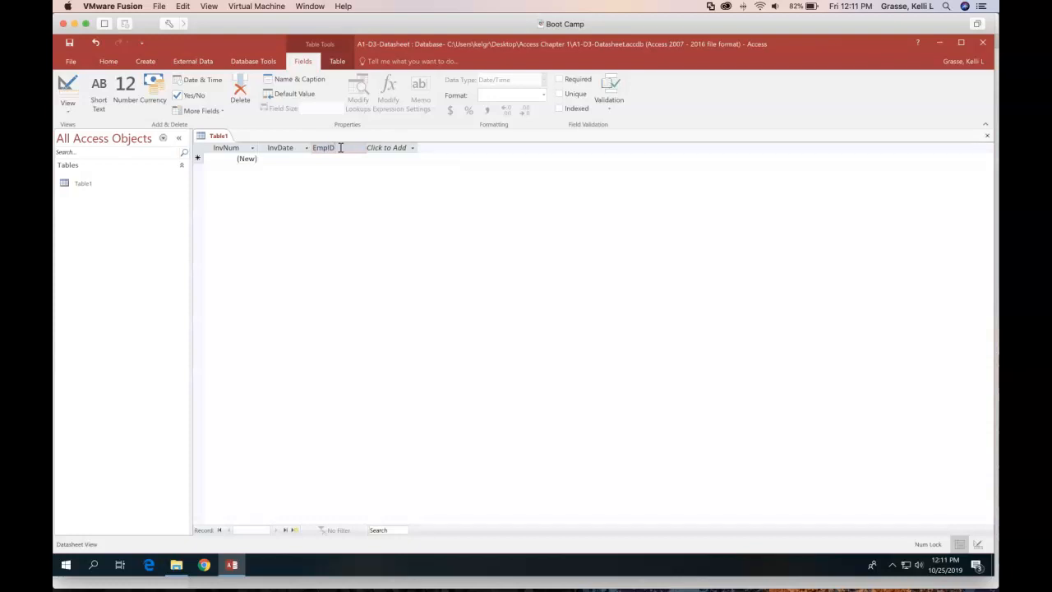
left_click(380, 148)
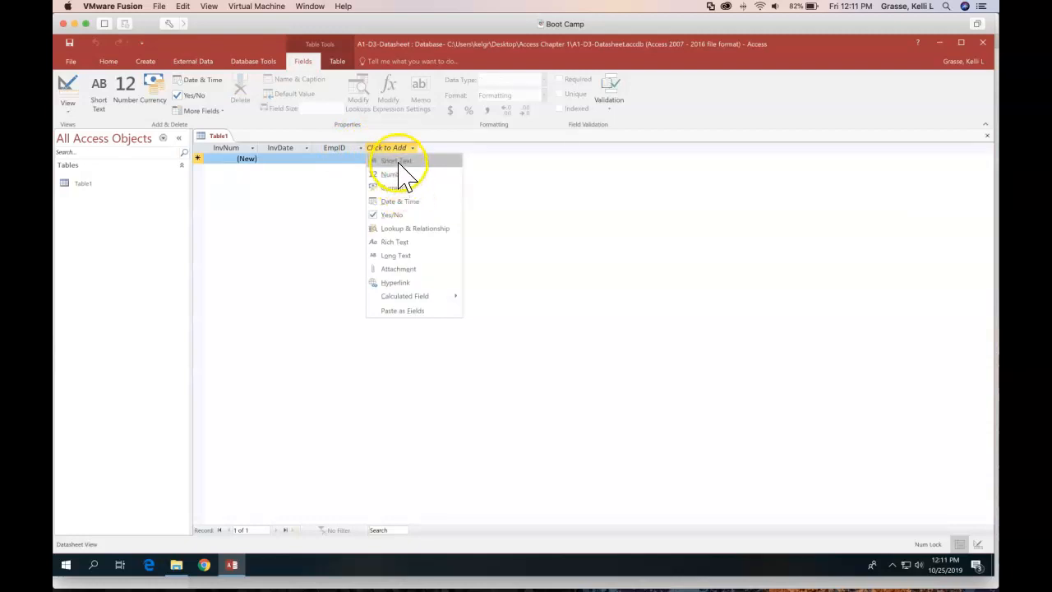
Add a Short Text field named CustID after EmpID
left_click(399, 161)
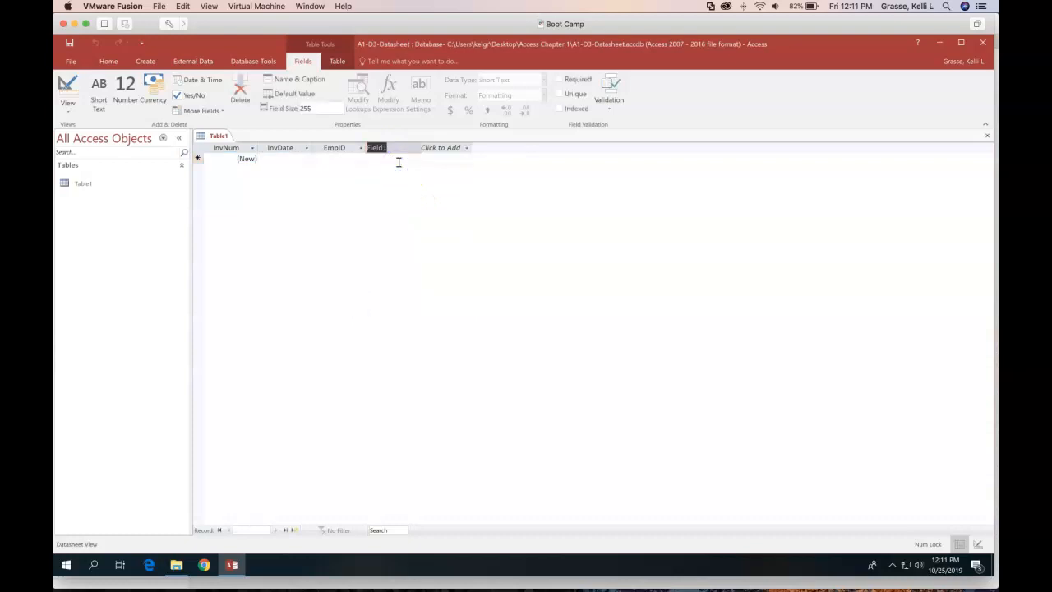
type("CustID")
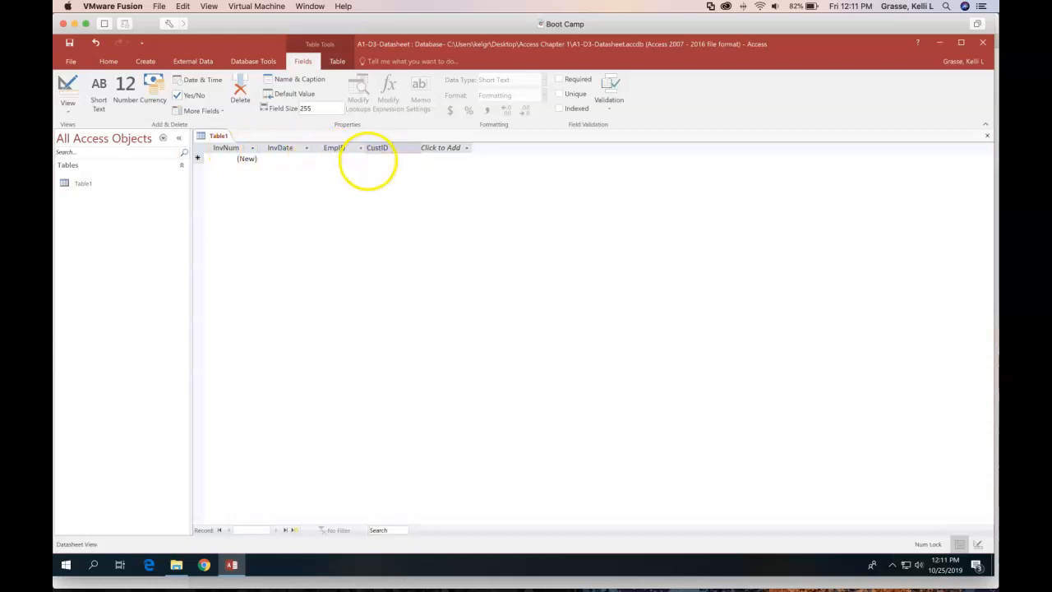
left_click(456, 148)
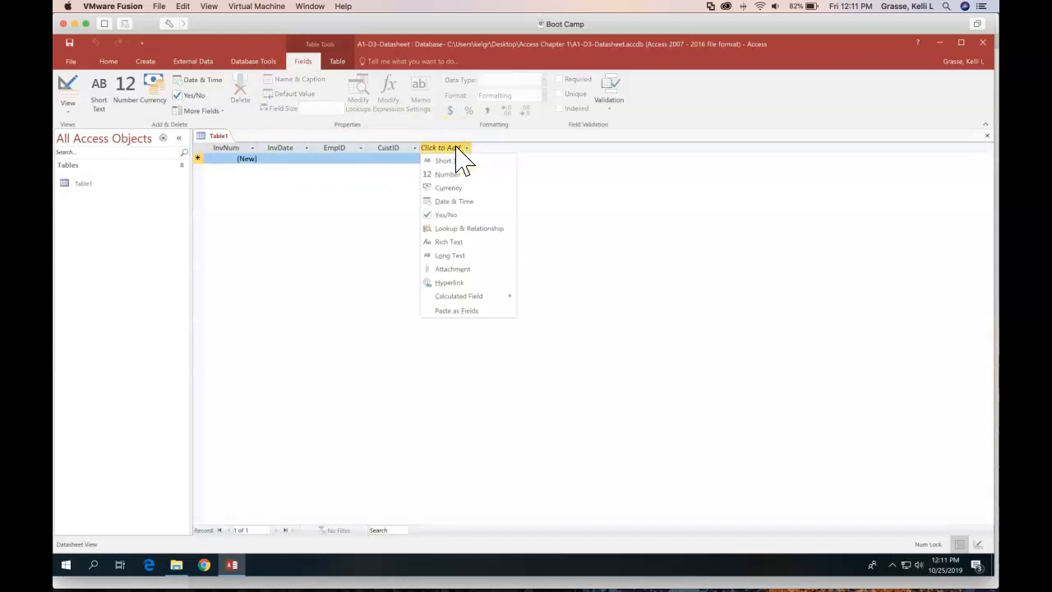
left_click(466, 150)
left_click(454, 148)
left_click(476, 149)
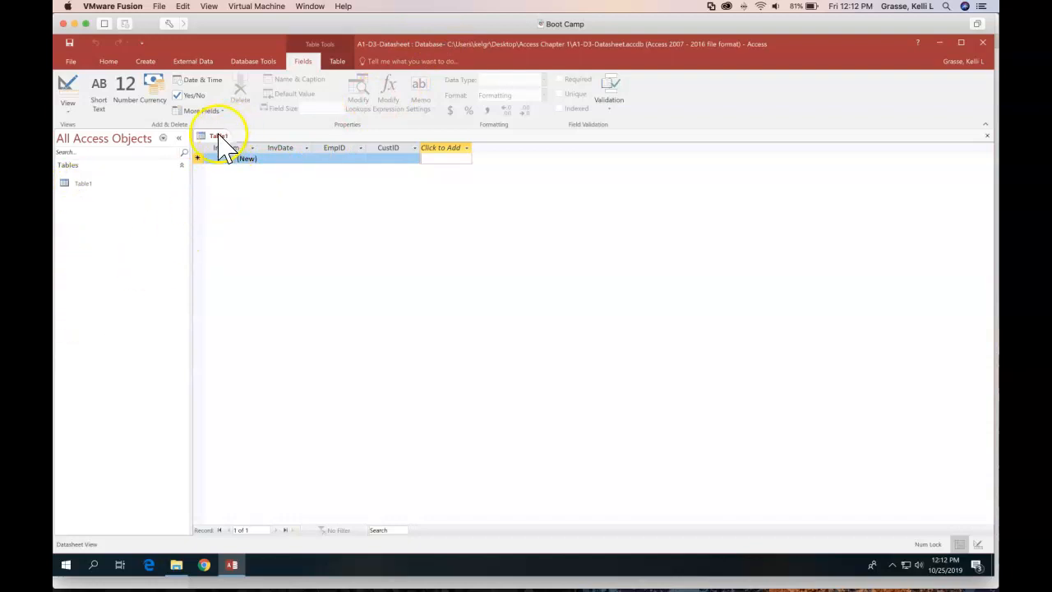
Save the table as Invoices and switch it to Design View
left_click(70, 43)
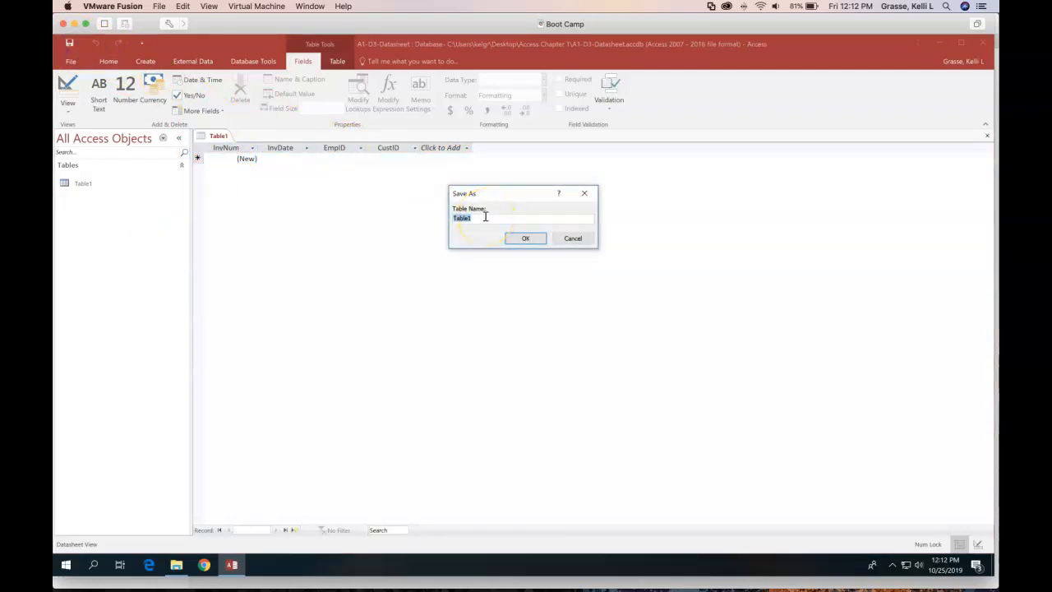
type("Invoices")
left_click(526, 239)
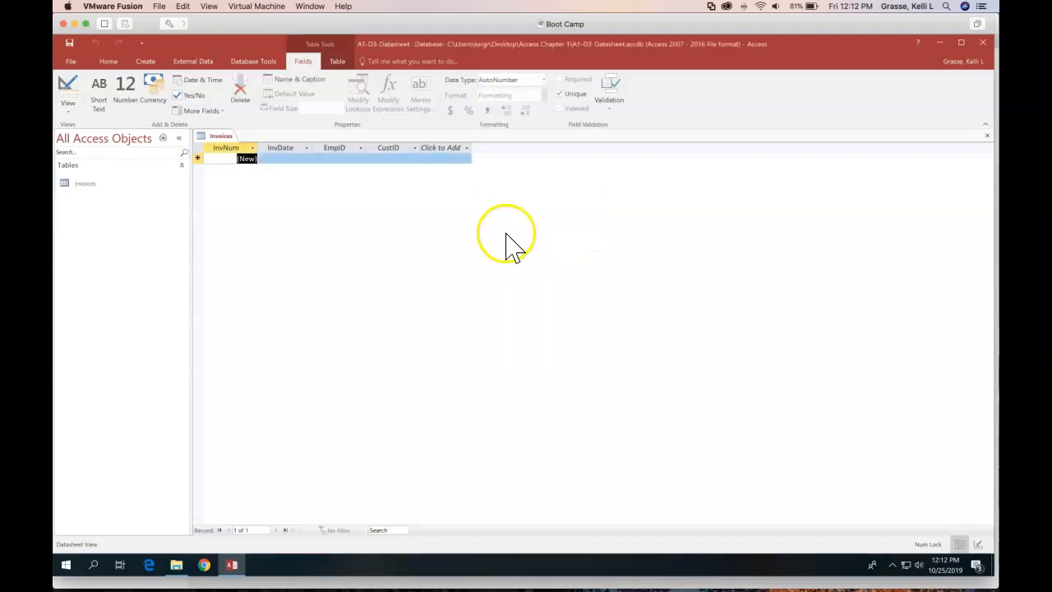
left_click(69, 91)
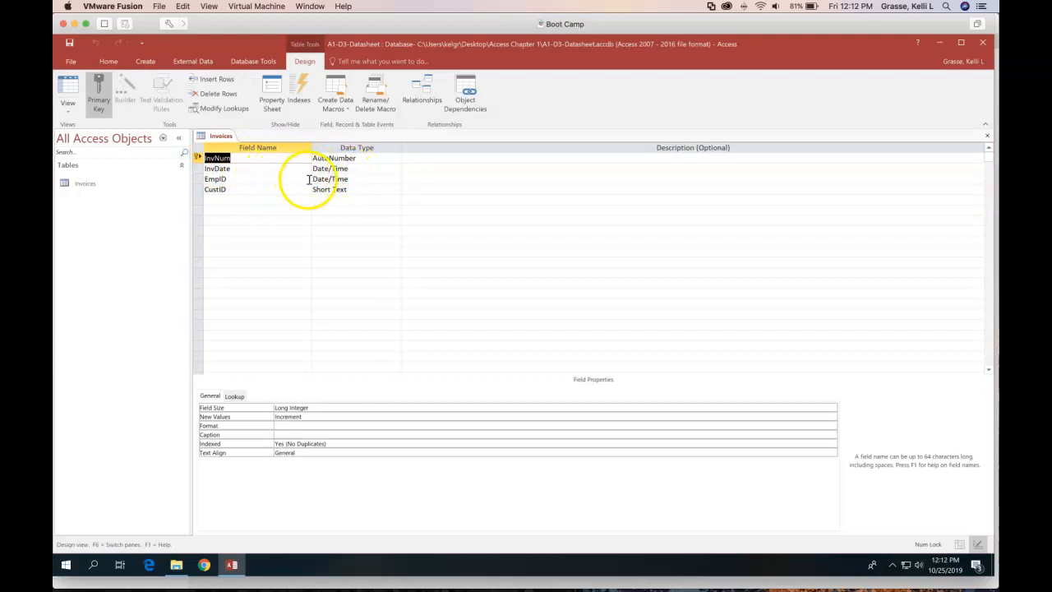
Change EmpID's data type to Short Text, then save and return Invoices to Datasheet view
left_click(321, 178)
left_click(396, 178)
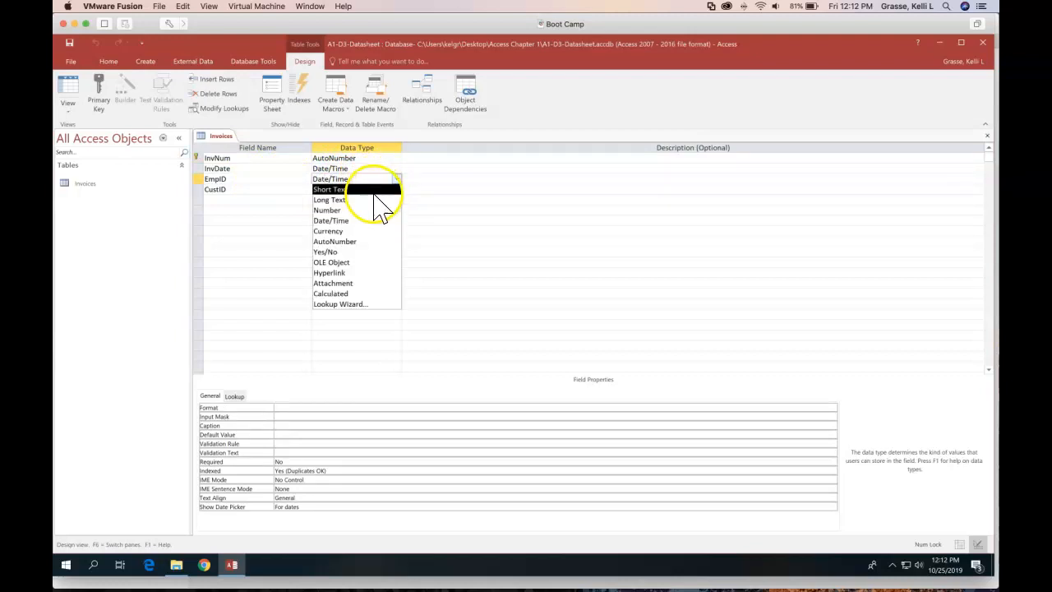
left_click(374, 192)
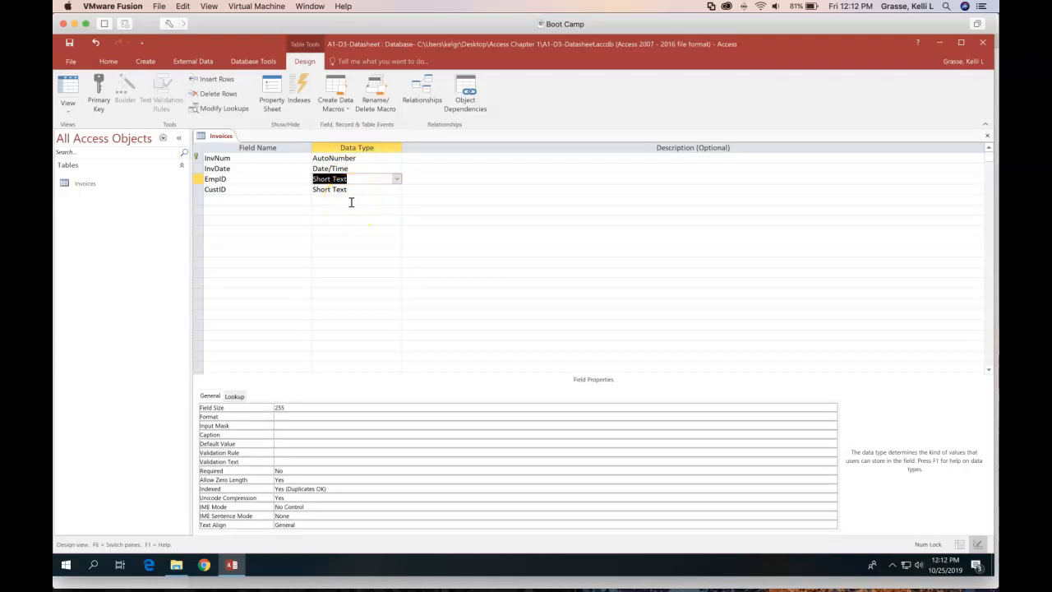
left_click(71, 92)
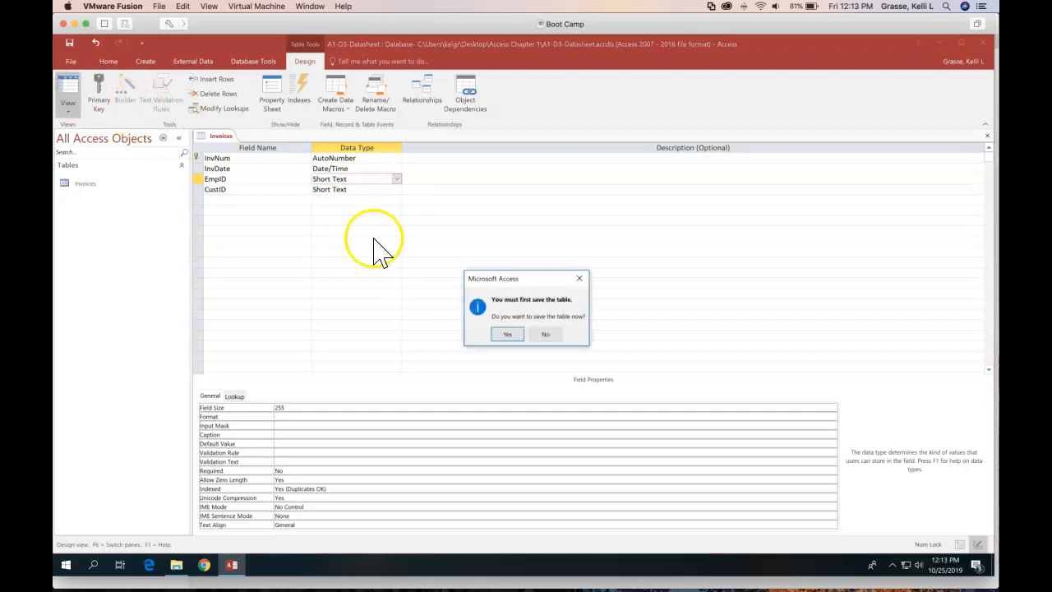
left_click(506, 334)
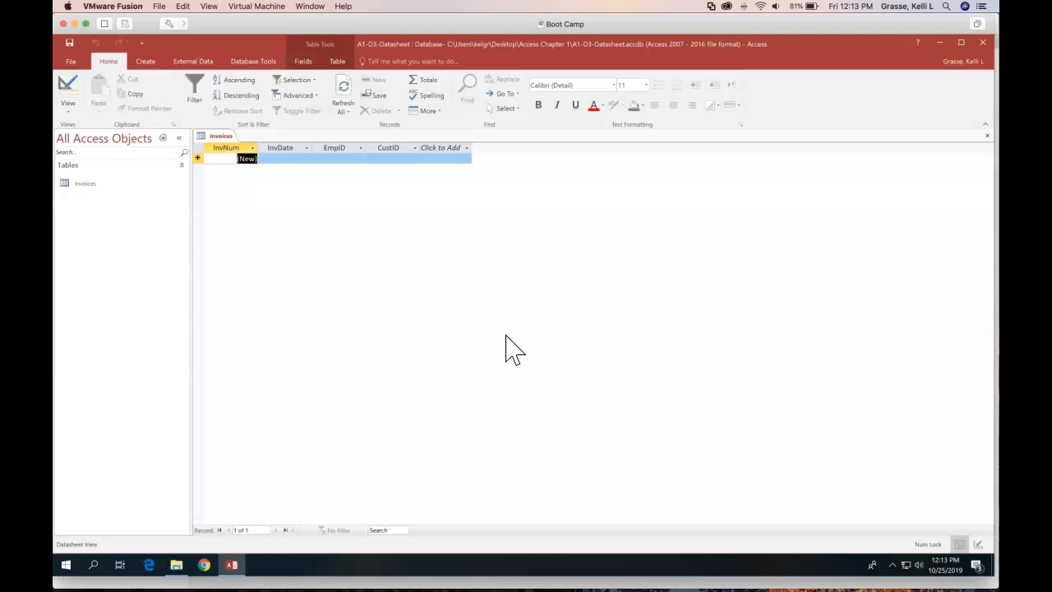
Enter 12/15/2016 as the first invoice's date
left_click(75, 543)
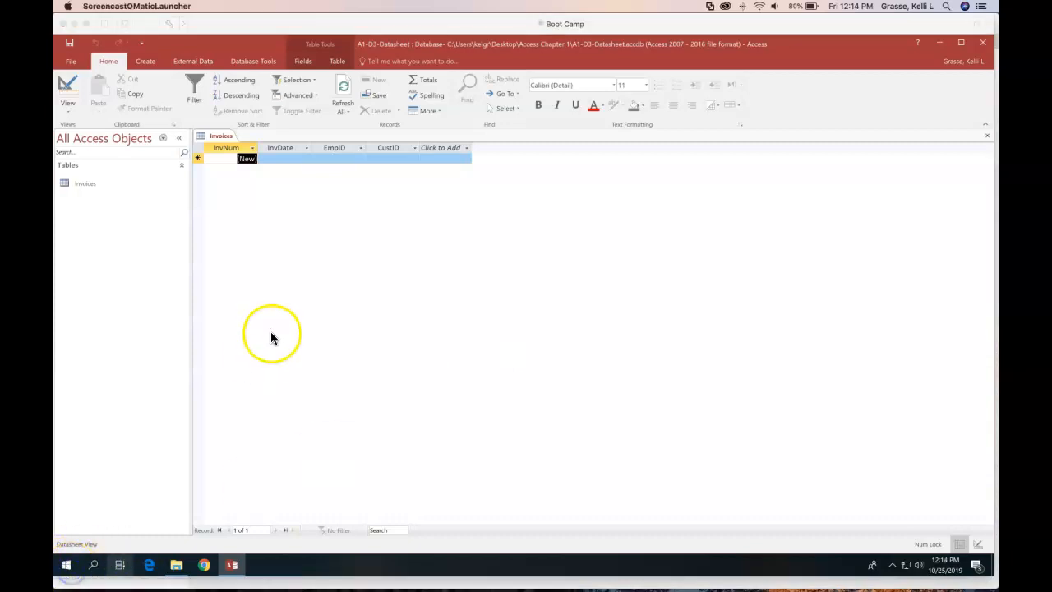
left_click(278, 159)
left_click(278, 157)
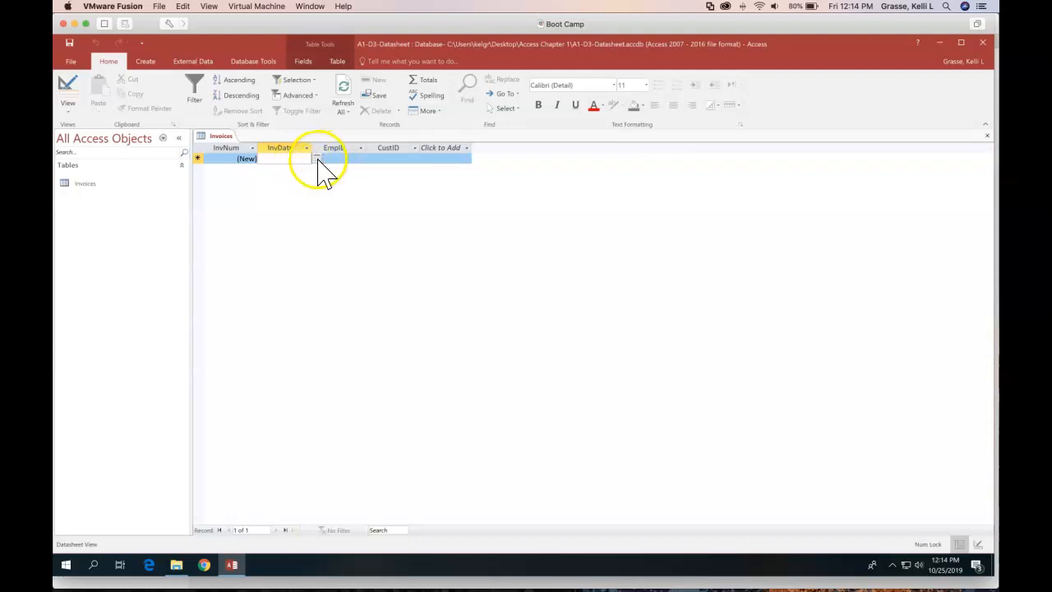
left_click(317, 158)
left_click(298, 157)
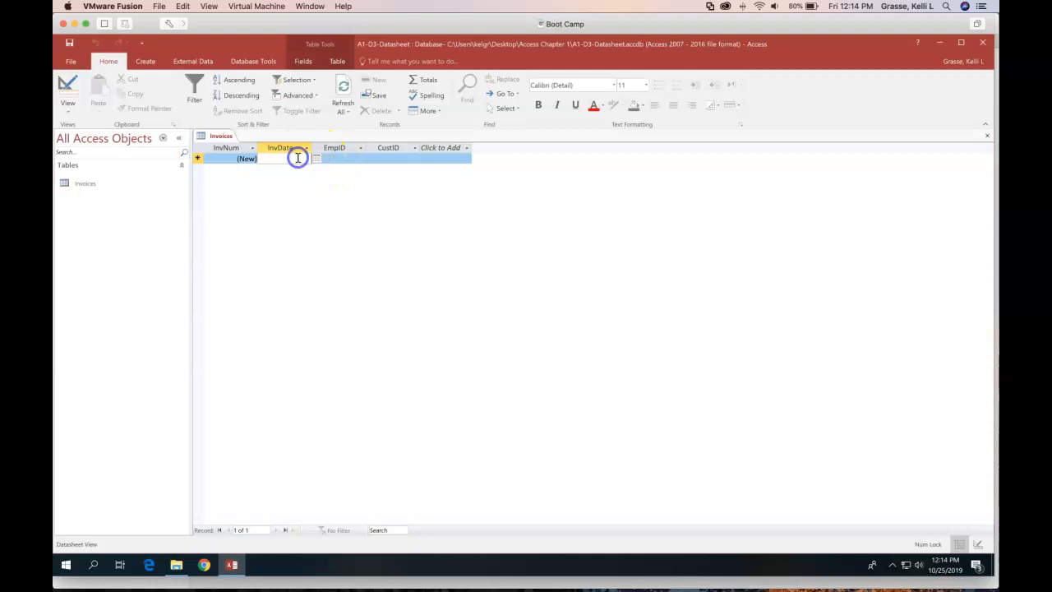
type("12/15")
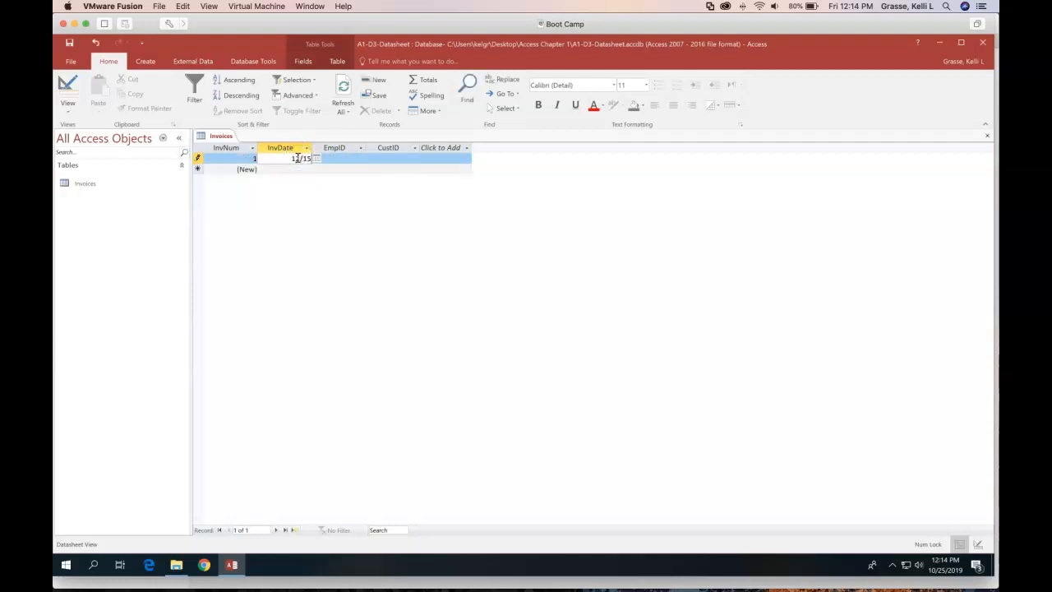
type("/2016")
key("Tab")
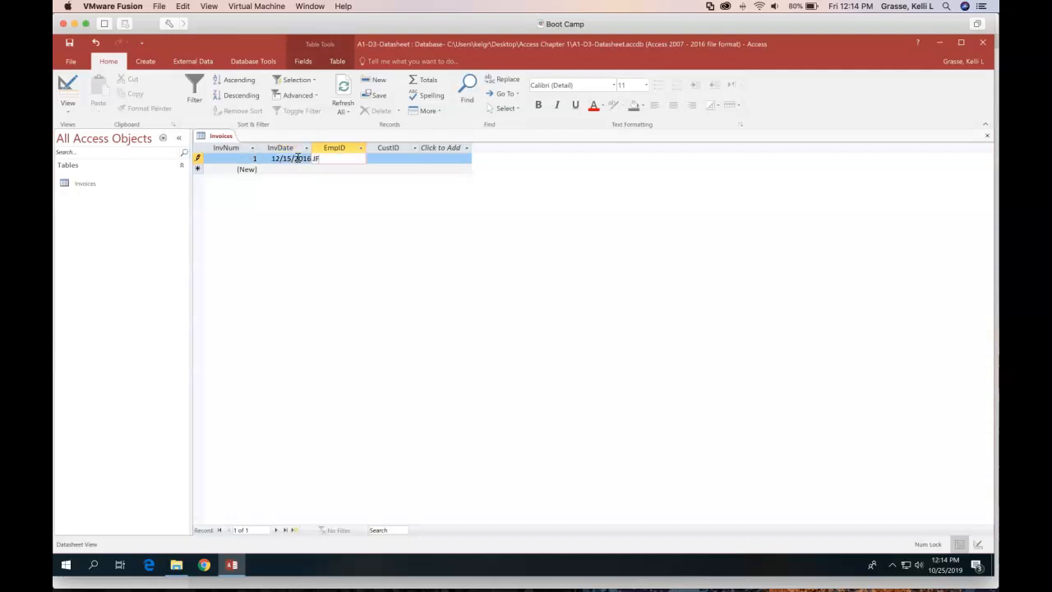
key("Tab")
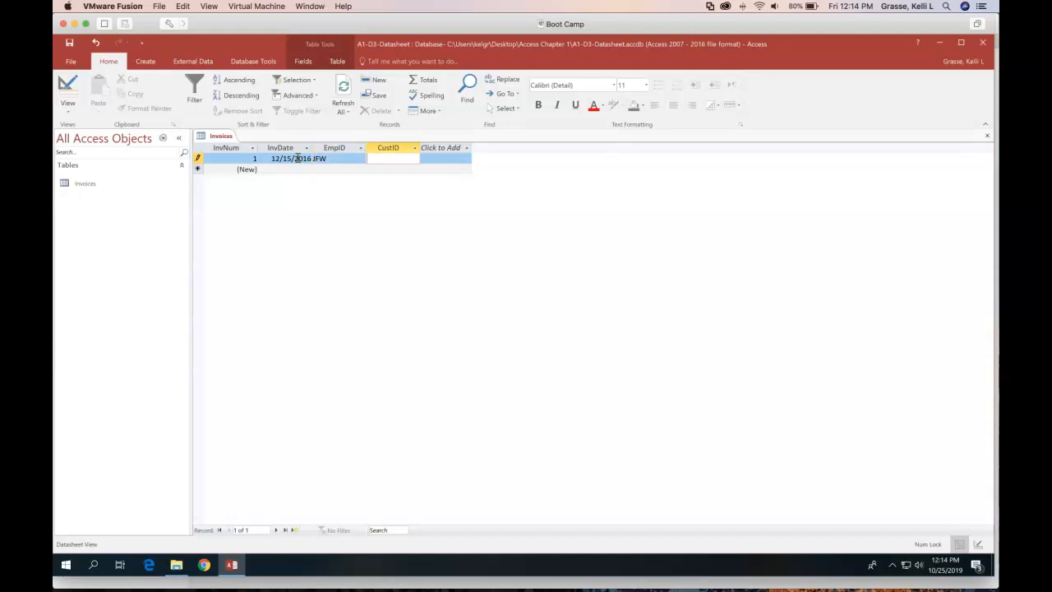
type("SmithW")
key("Tab")
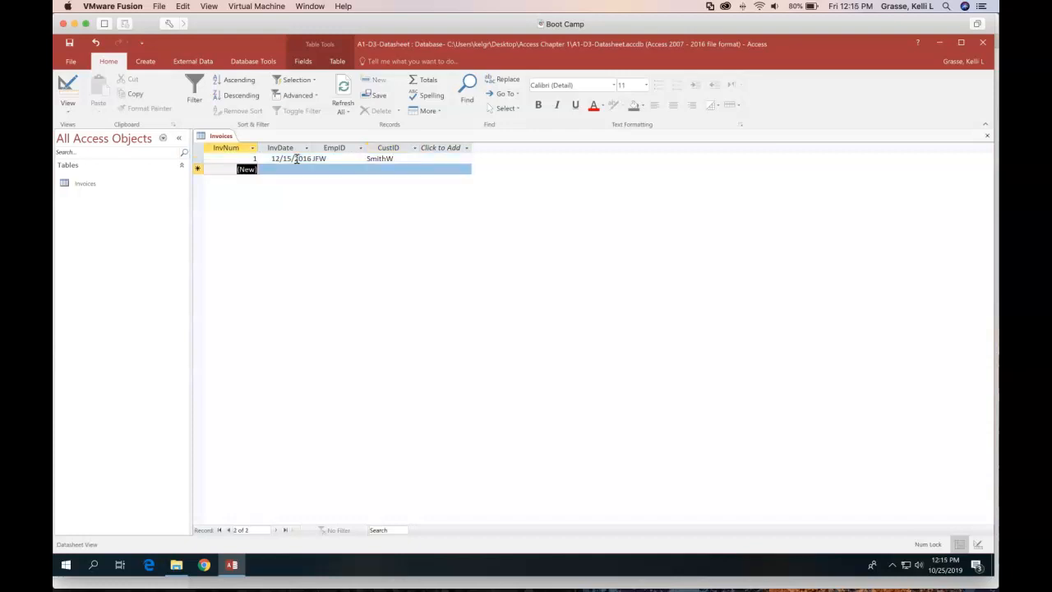
left_click(344, 164)
key("Tab")
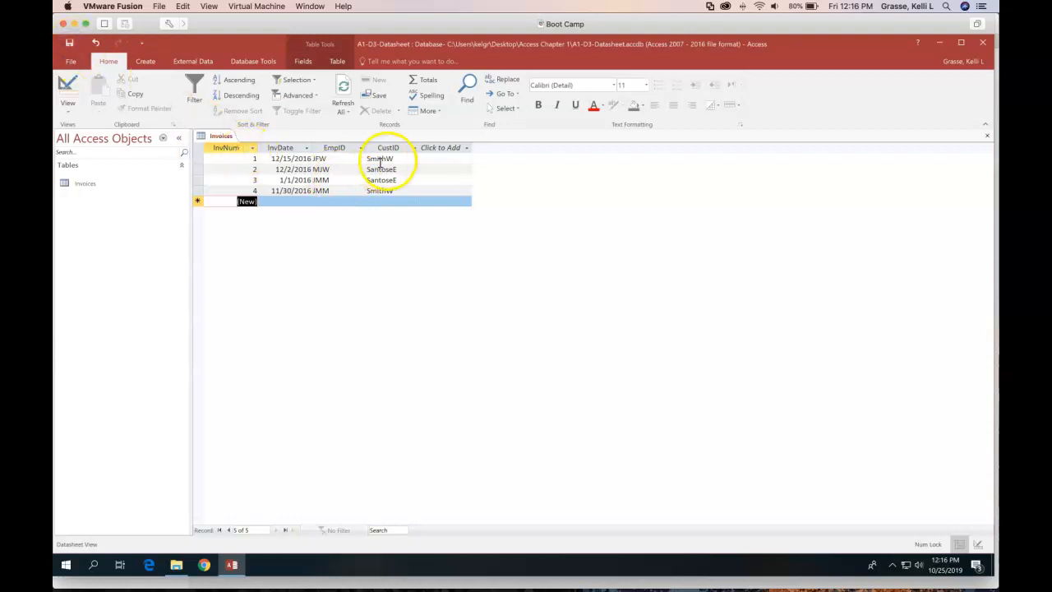
Close the Invoices table and bring up the Create ribbon options
left_click(988, 135)
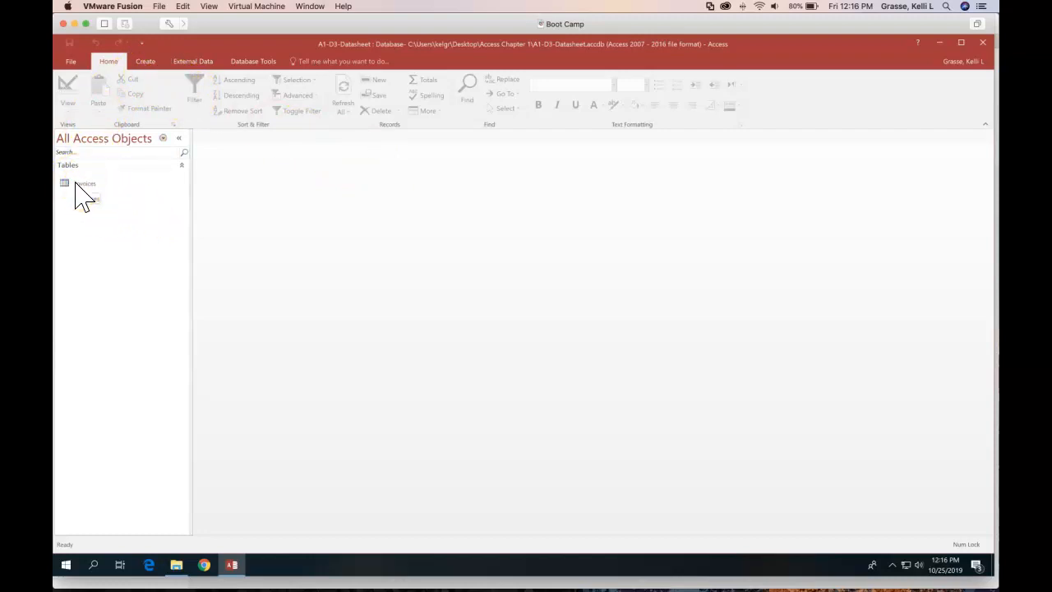
left_click(147, 63)
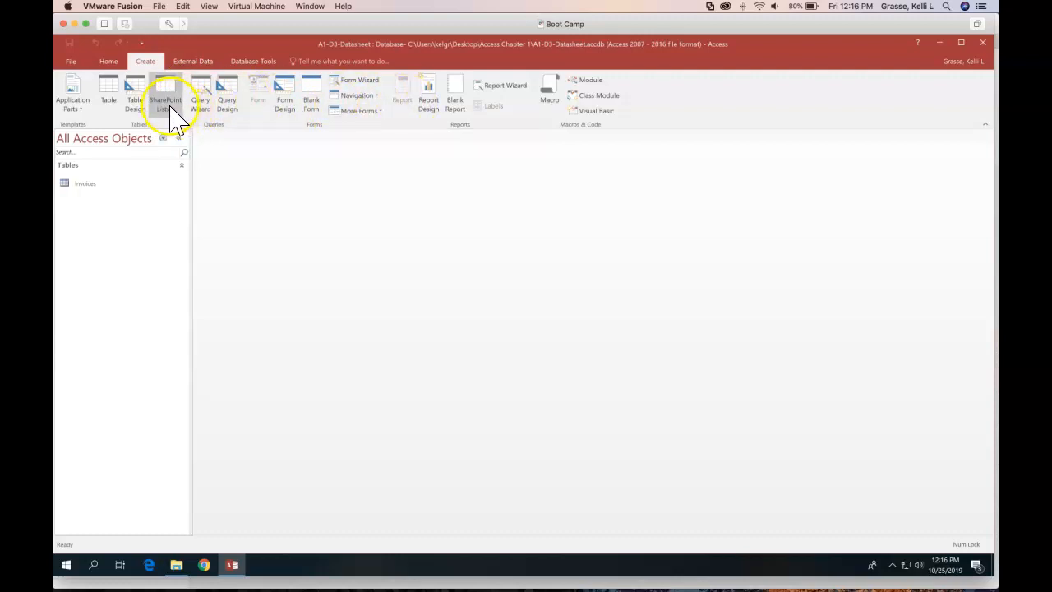
Start a new table design with CustID as Short Text, described 'Customer Last Name and First Initial'
left_click(136, 101)
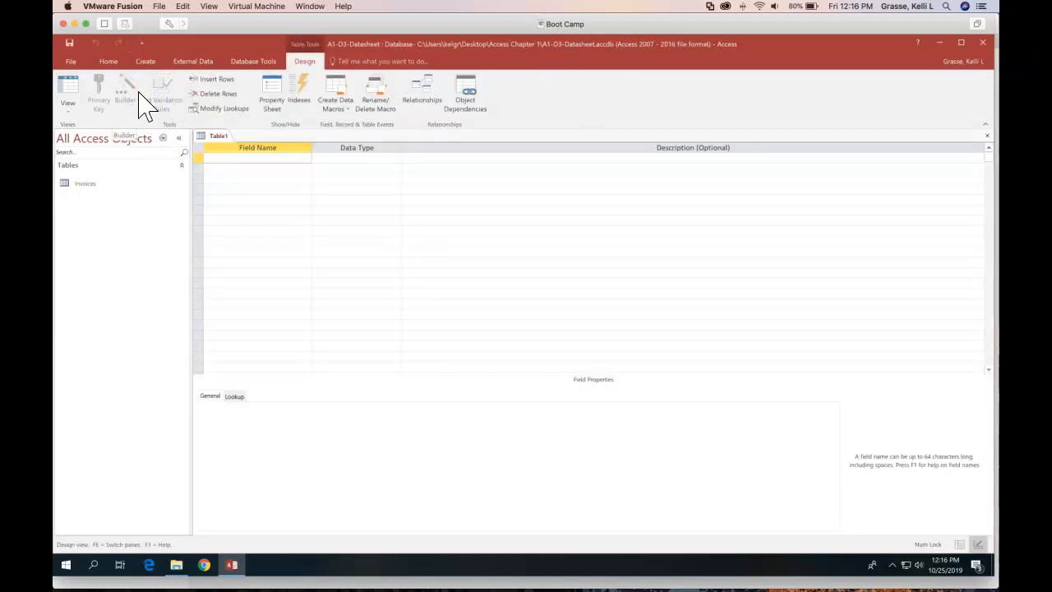
type("CustID")
key("Tab")
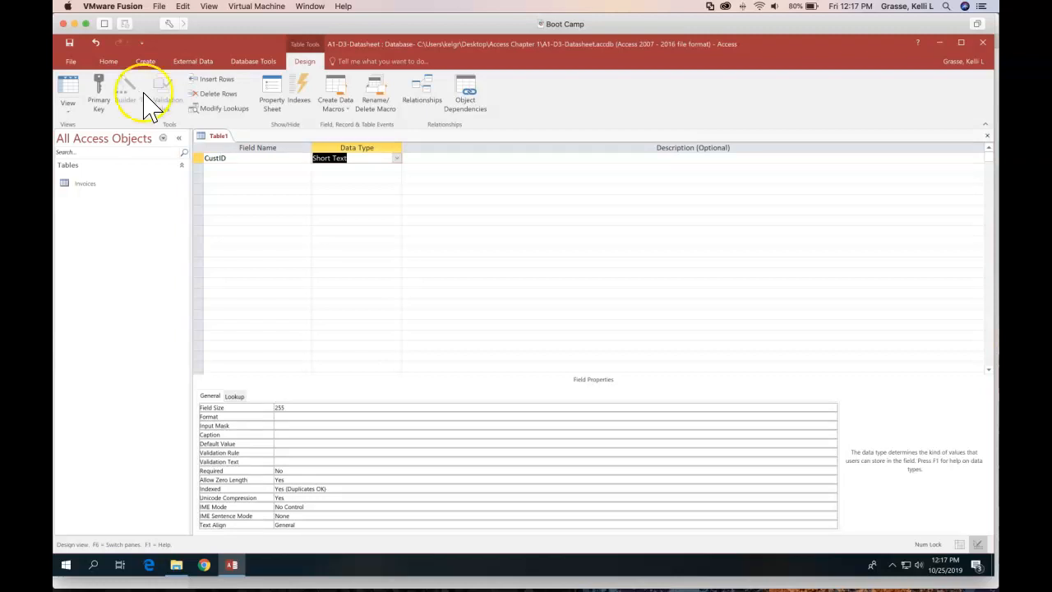
key("Tab")
left_click(481, 167)
type("Custome")
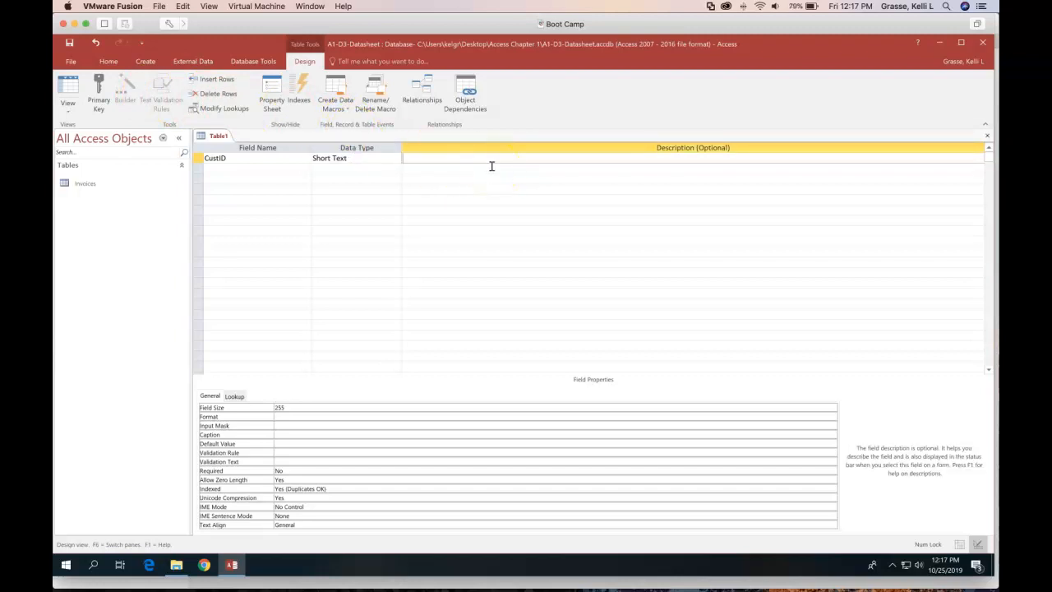
type("r Last Name and First Initia")
key("Return")
key("Return")
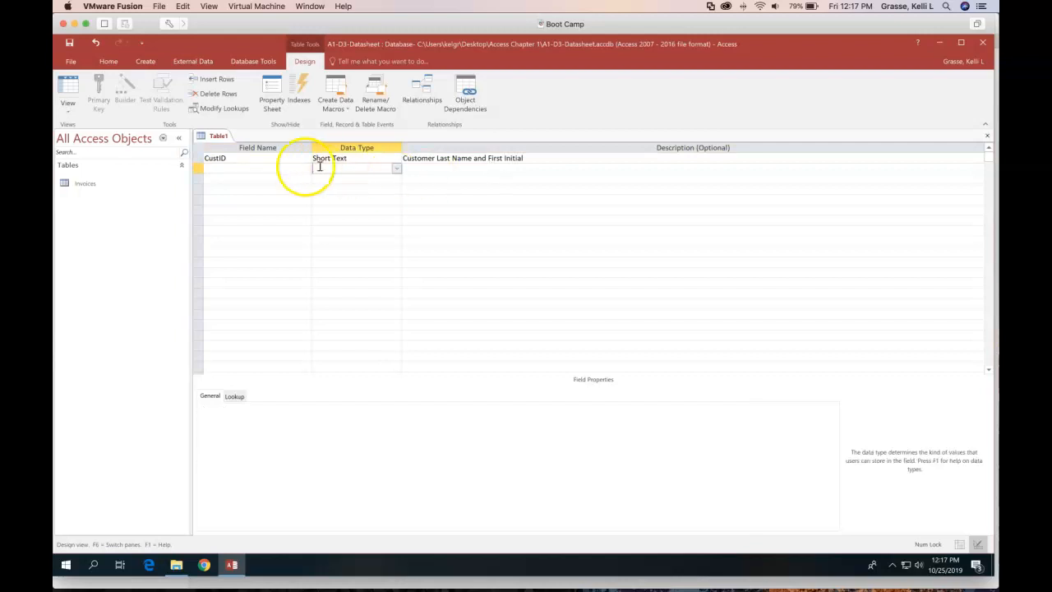
Make CustID the table's primary key
left_click(237, 166)
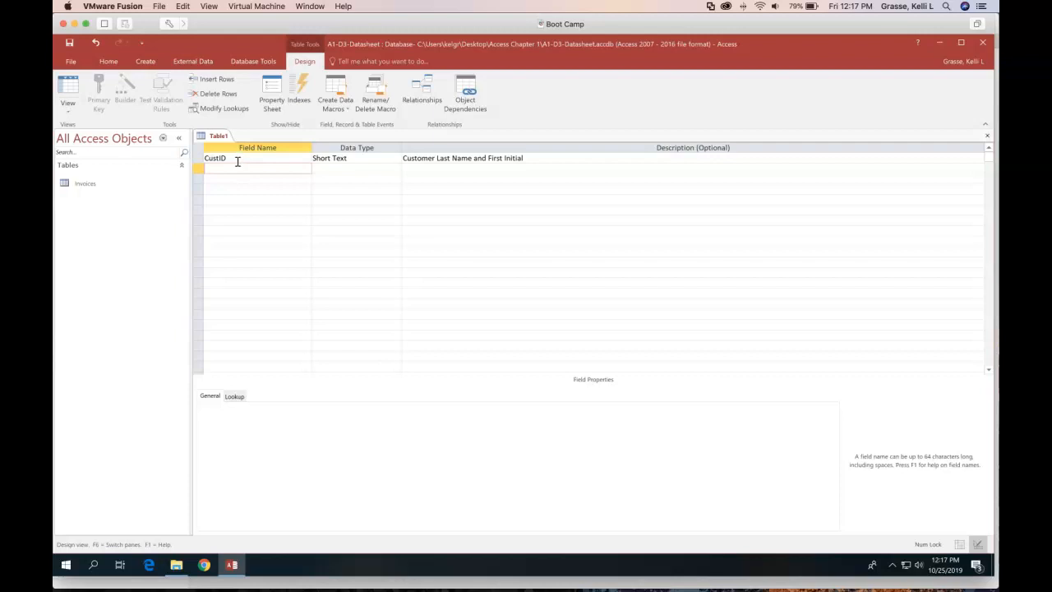
left_click(237, 160)
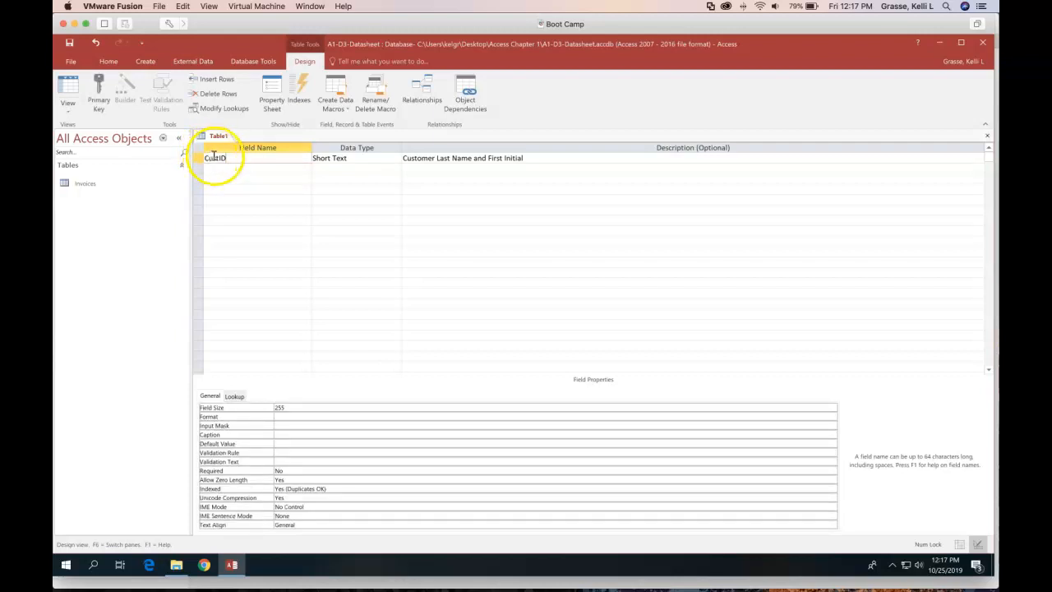
left_click(98, 92)
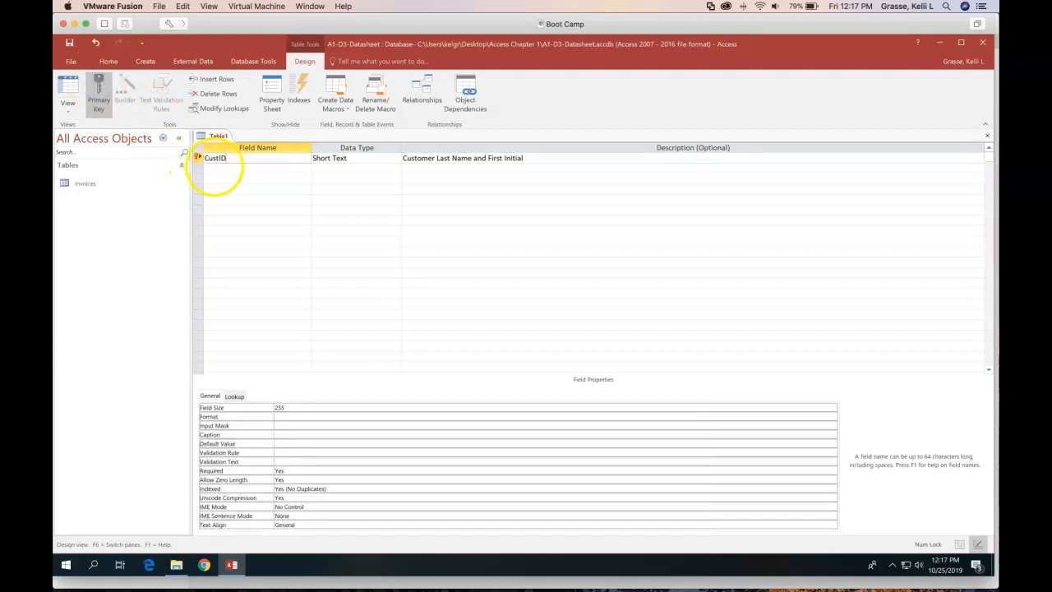
left_click(219, 167)
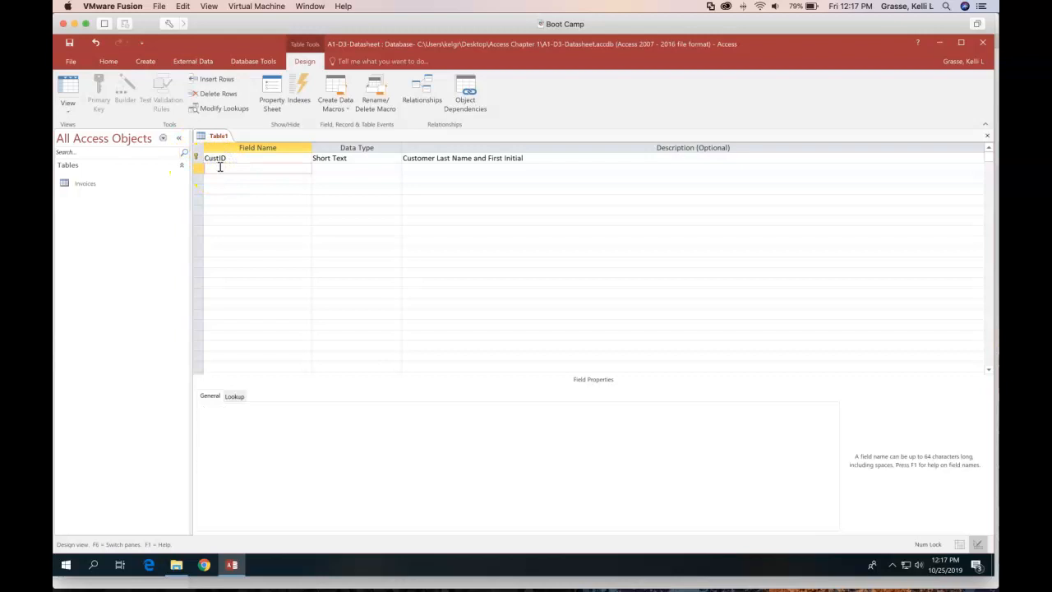
Add CustLastName, CustFirstName and the other customer fields, with CustEmail as Hyperlink and Notes as Long Text
type("CustLastName")
key("Tab")
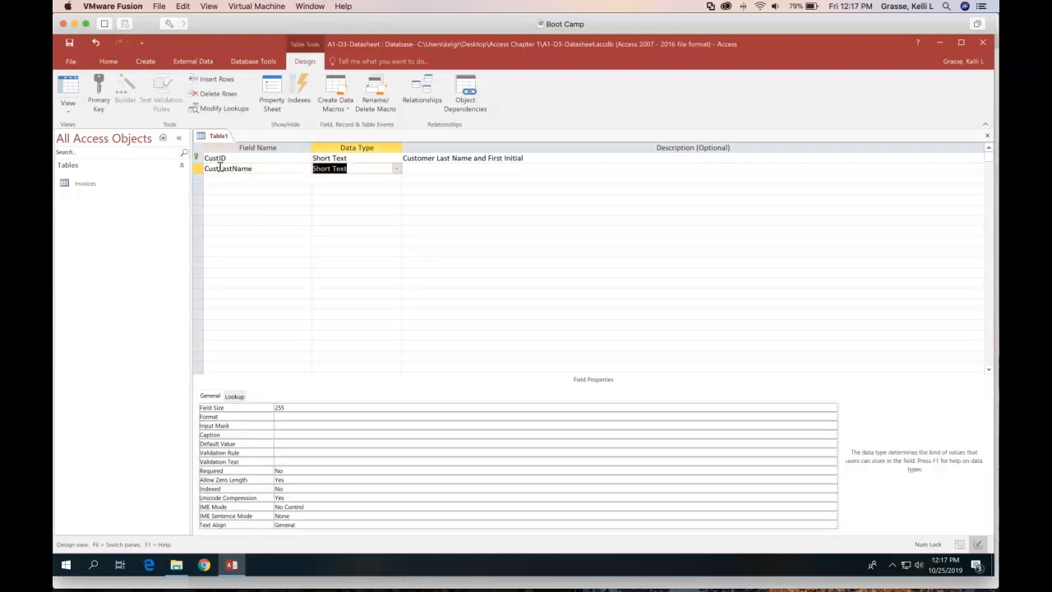
key("Tab")
key("Tab")
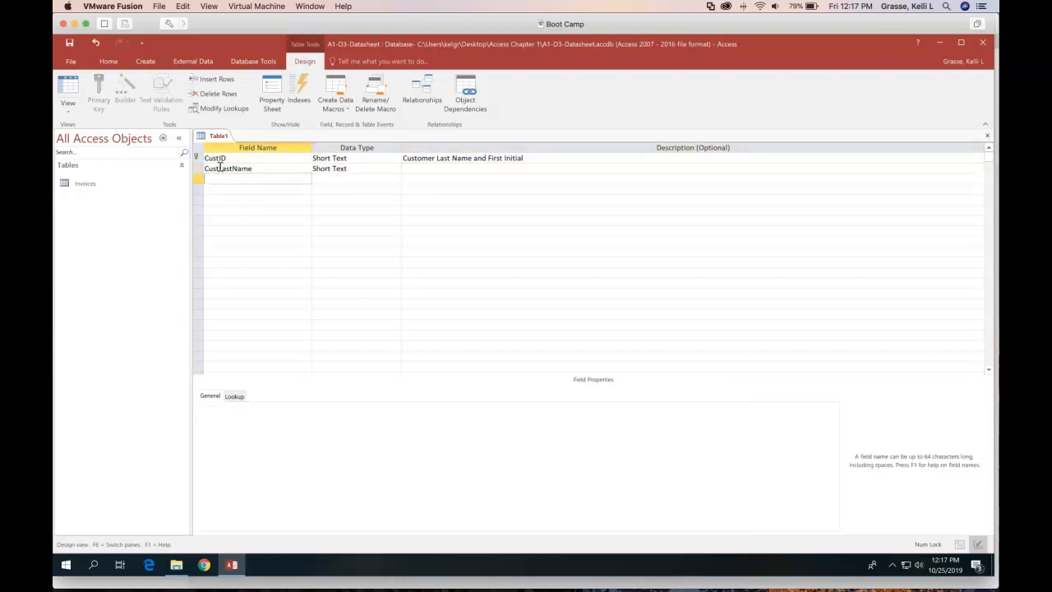
type("CustFirstName")
key("Tab")
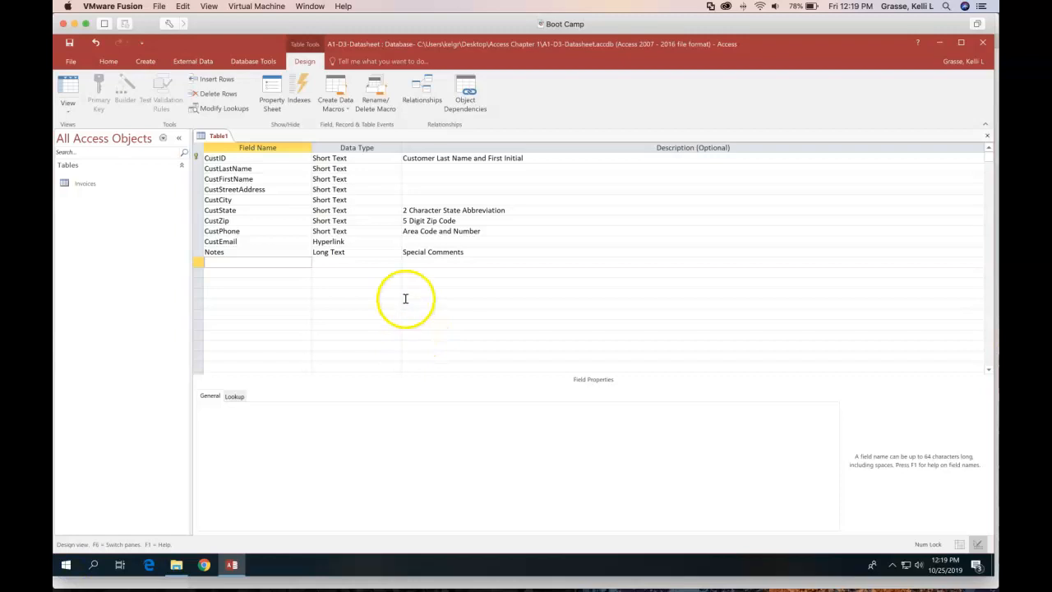
left_click(349, 240)
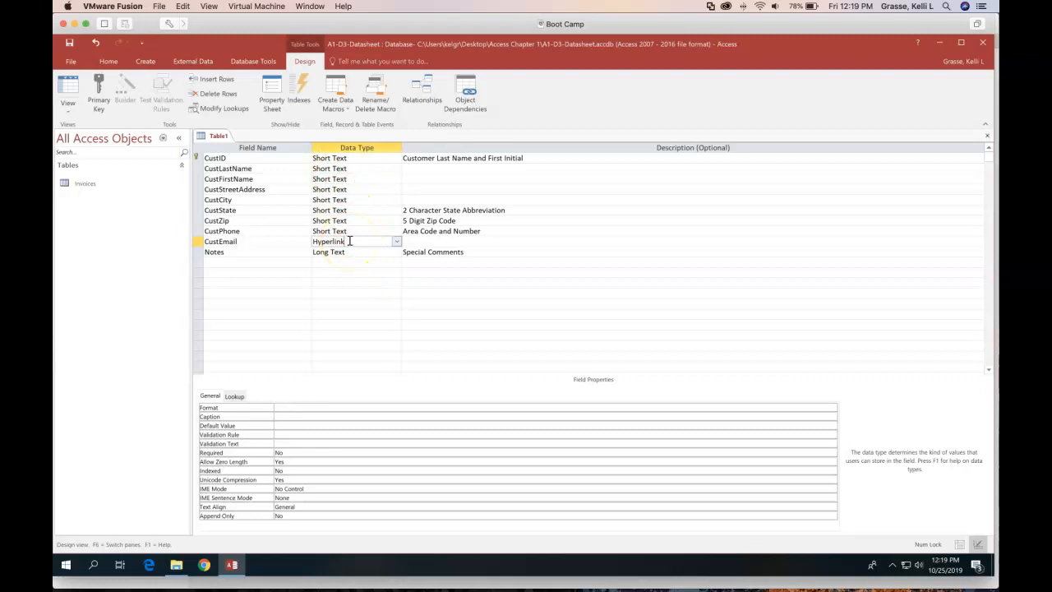
left_click(262, 168)
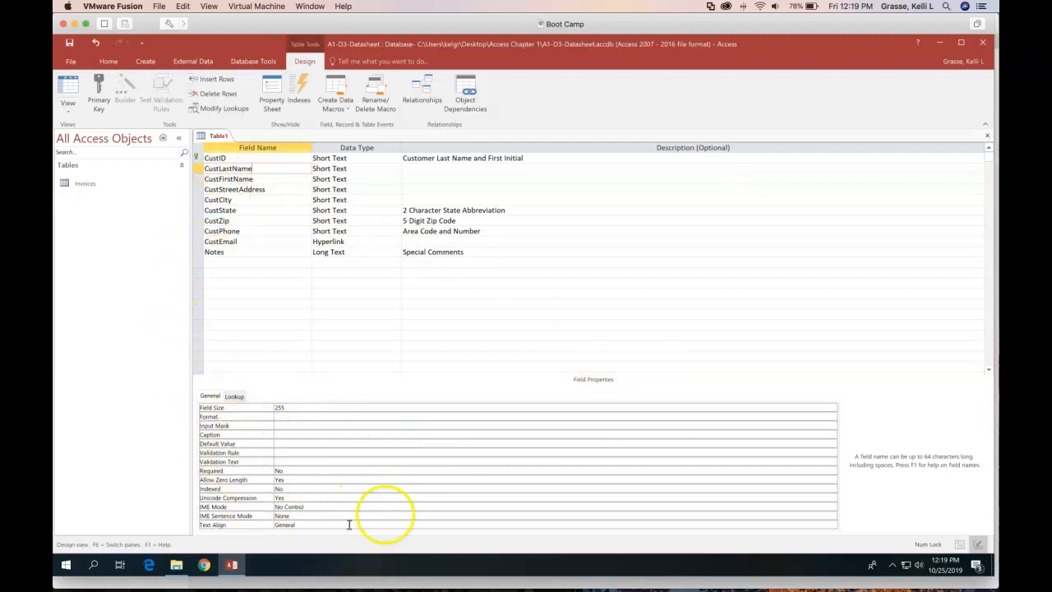
Set CustLastName's Field Size to 25 and its Caption to 'Last Name'
left_click(304, 404)
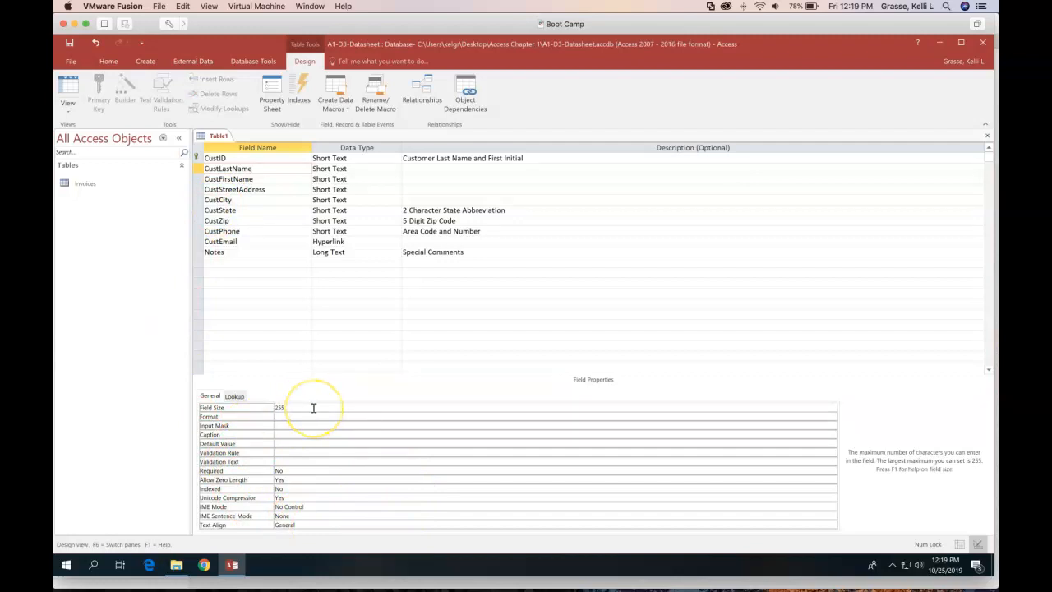
key("BackSpace")
left_click(283, 437)
type("Last")
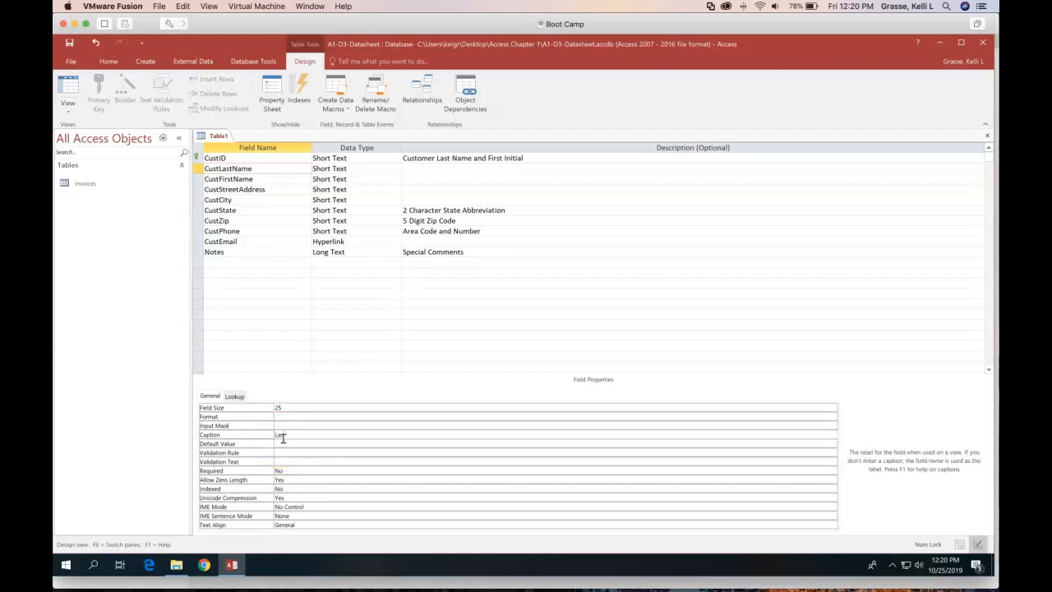
type(" Name")
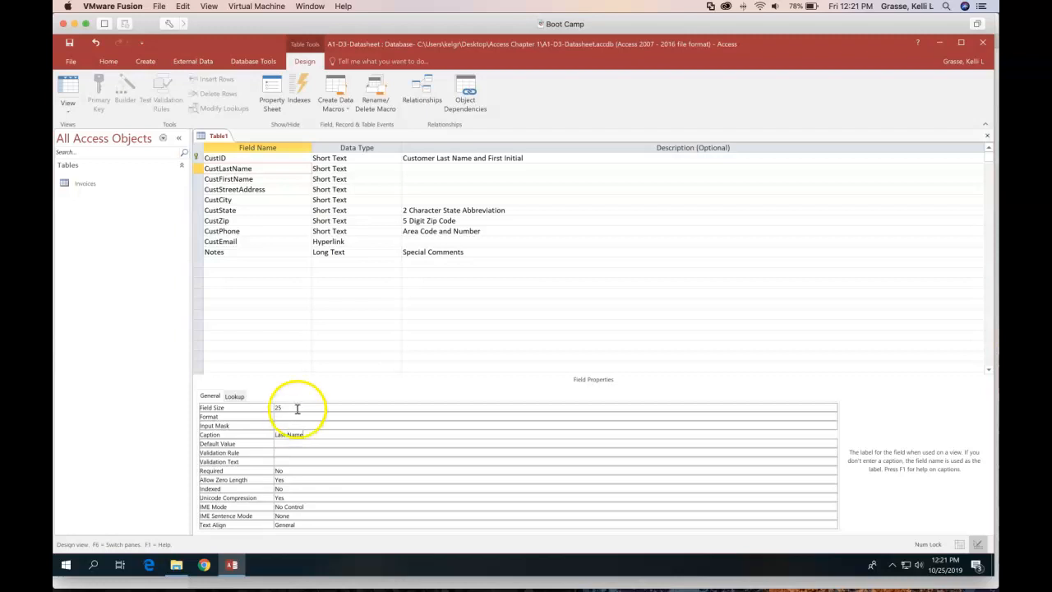
left_click(248, 177)
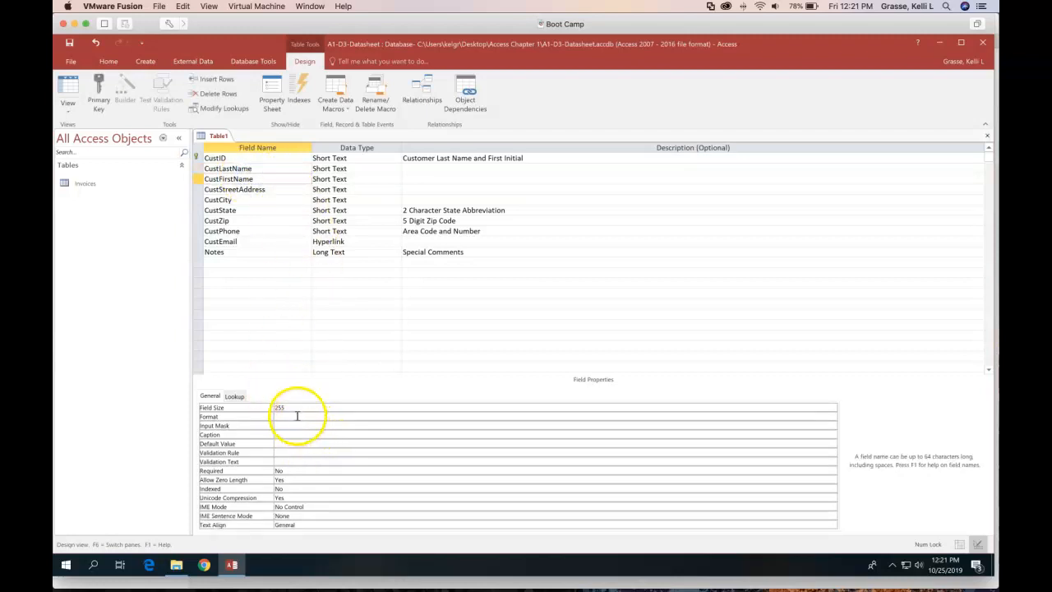
Set CustFirstName's Field Size to 25 and Caption to 'First Name'
left_click(294, 407)
key("BackSpace")
left_click(289, 436)
type("First Name")
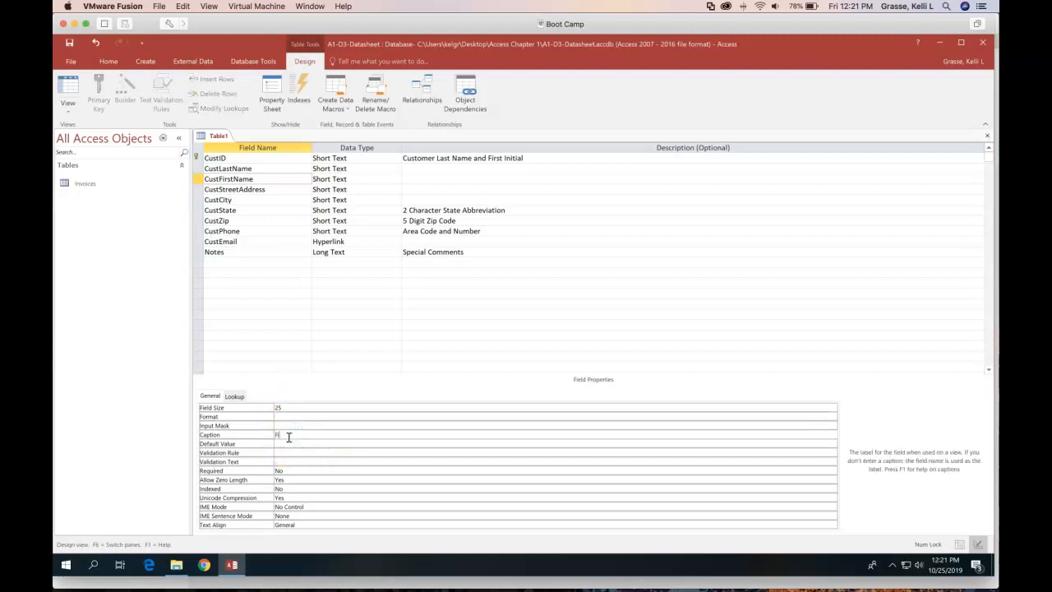
left_click(304, 434)
Set CustStreetAddress's Field Size to 25 and Caption to 'Street'
left_click(235, 188)
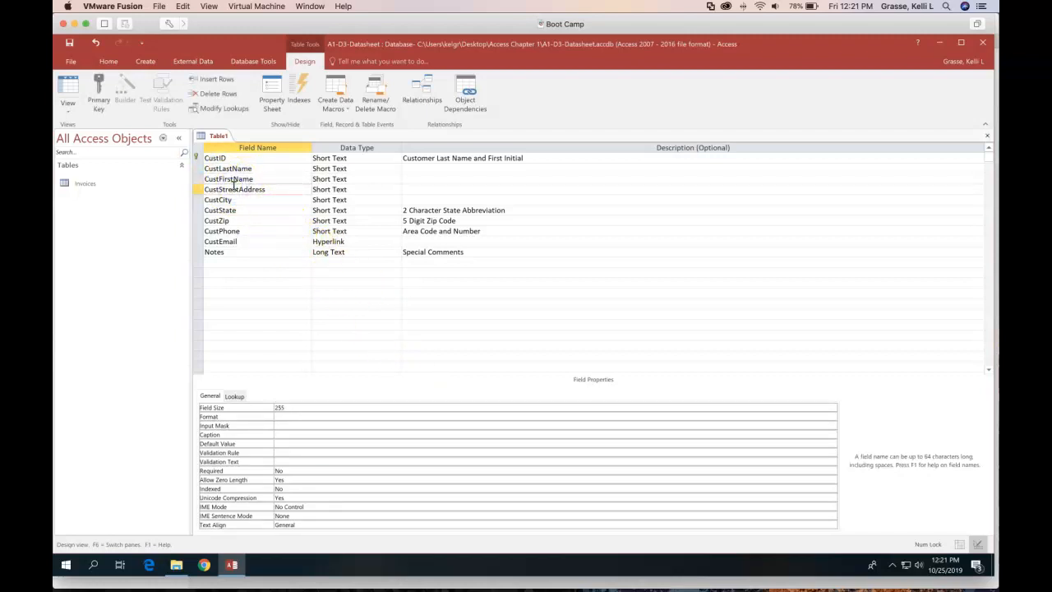
left_click(286, 406)
key("BackSpace")
left_click(283, 434)
type("Street")
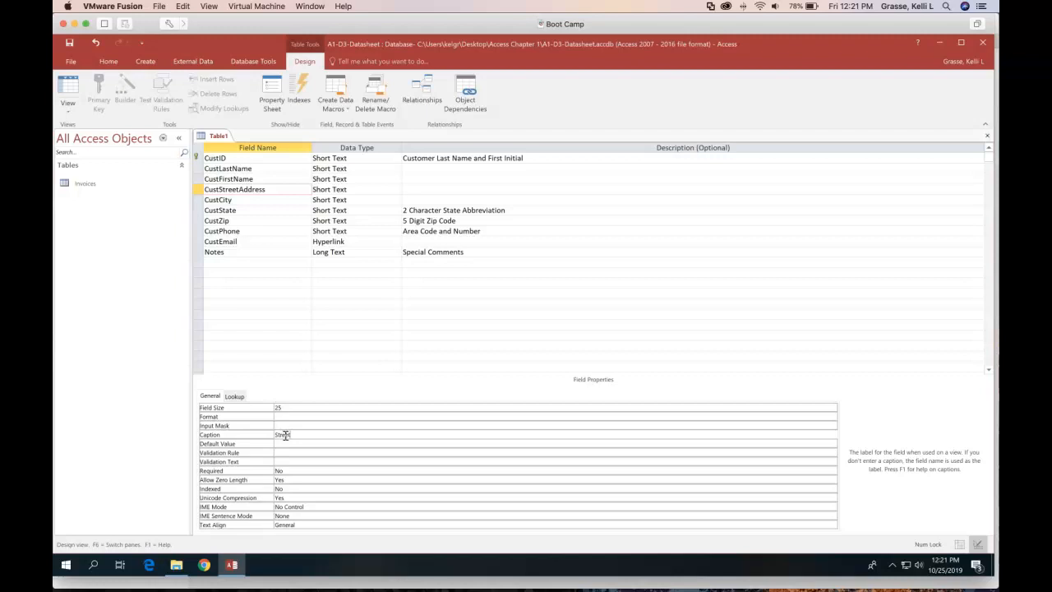
Set CustCity's Field Size to 15 and Caption to 'City'
left_click(237, 199)
left_click(287, 405)
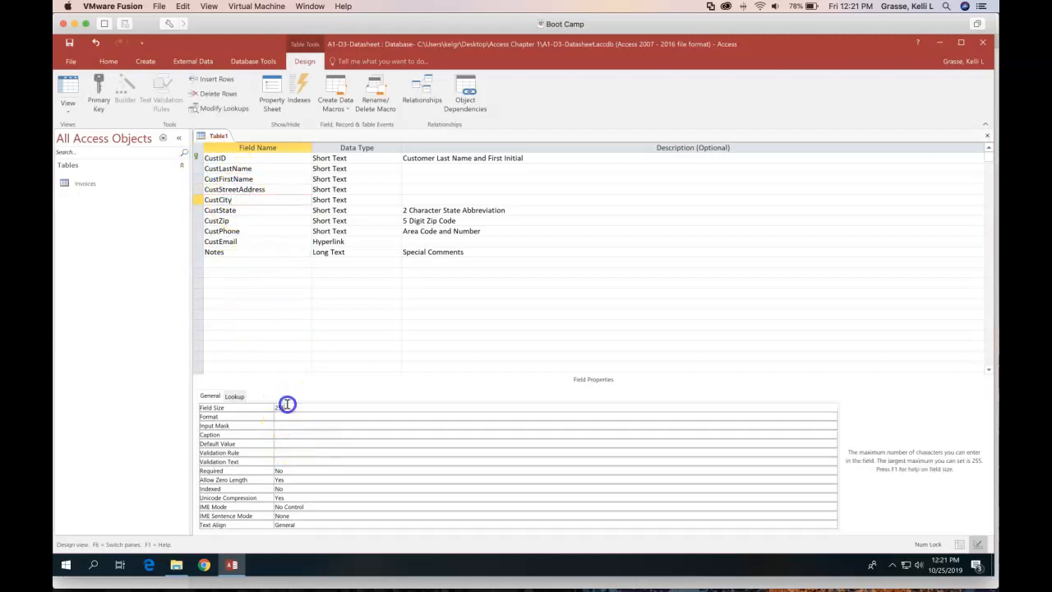
type("15")
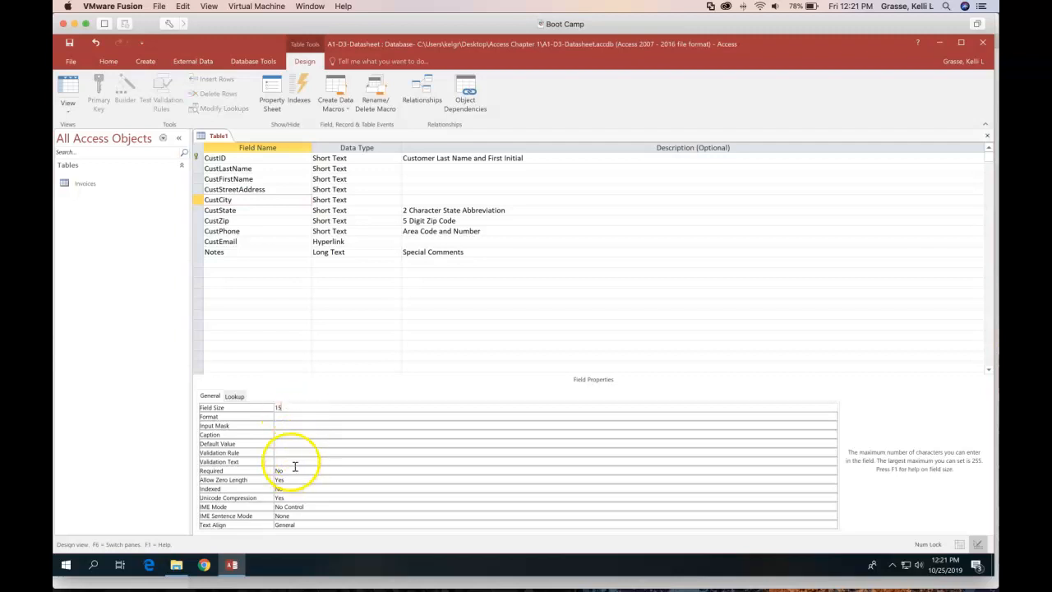
left_click(280, 435)
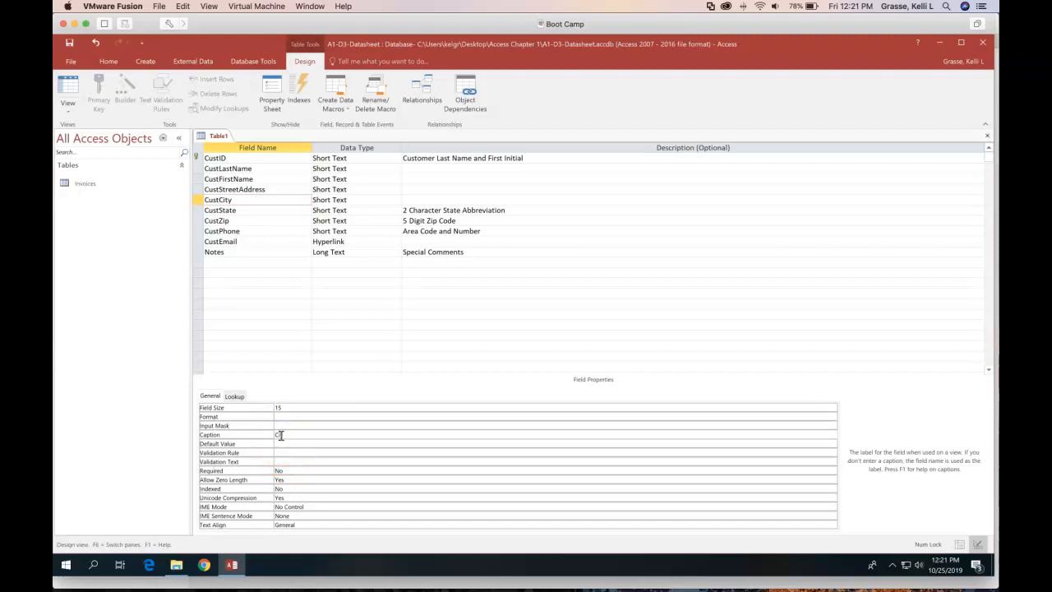
left_click(242, 210)
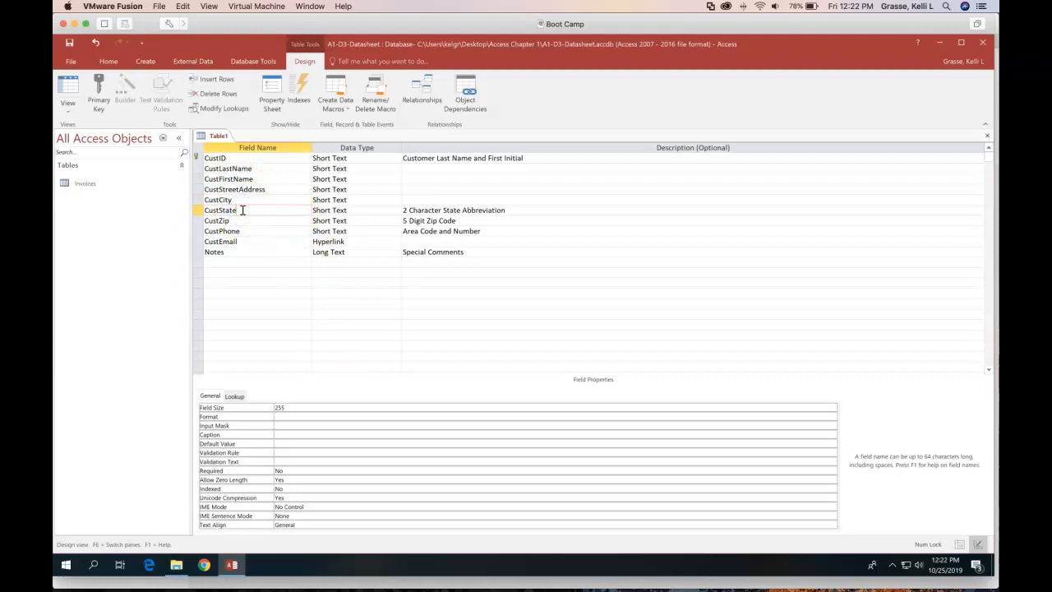
Set CustState's Field Size to 2 and Caption to 'State'
double_click(290, 408)
type("2")
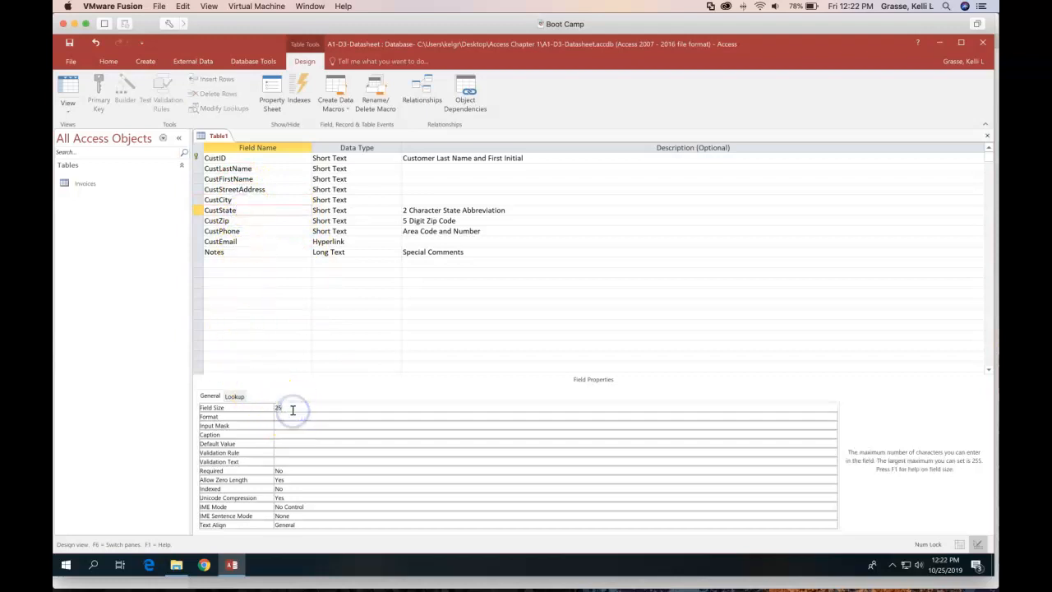
left_click(283, 433)
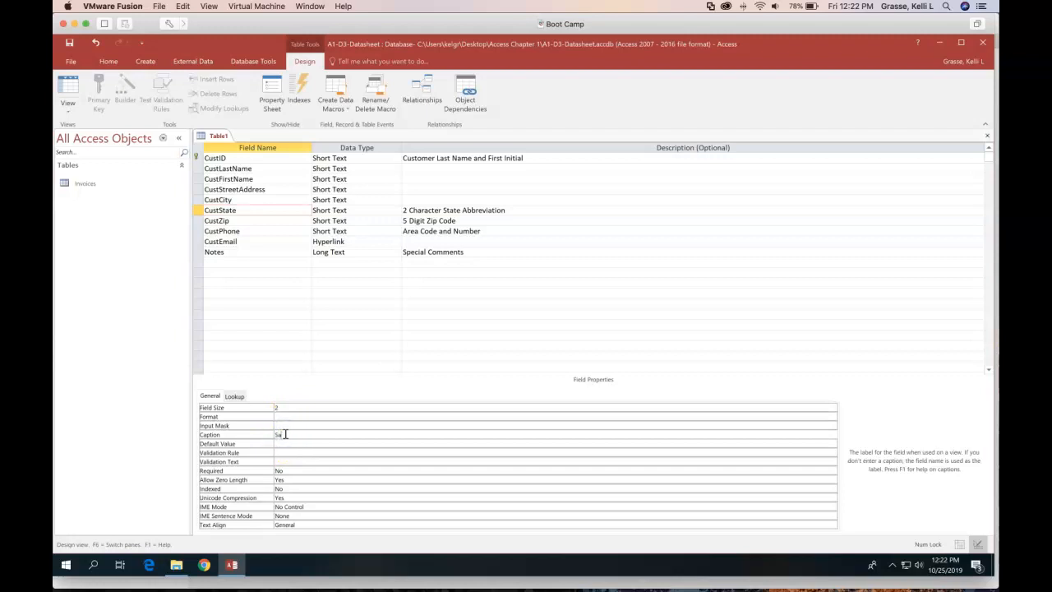
type("State")
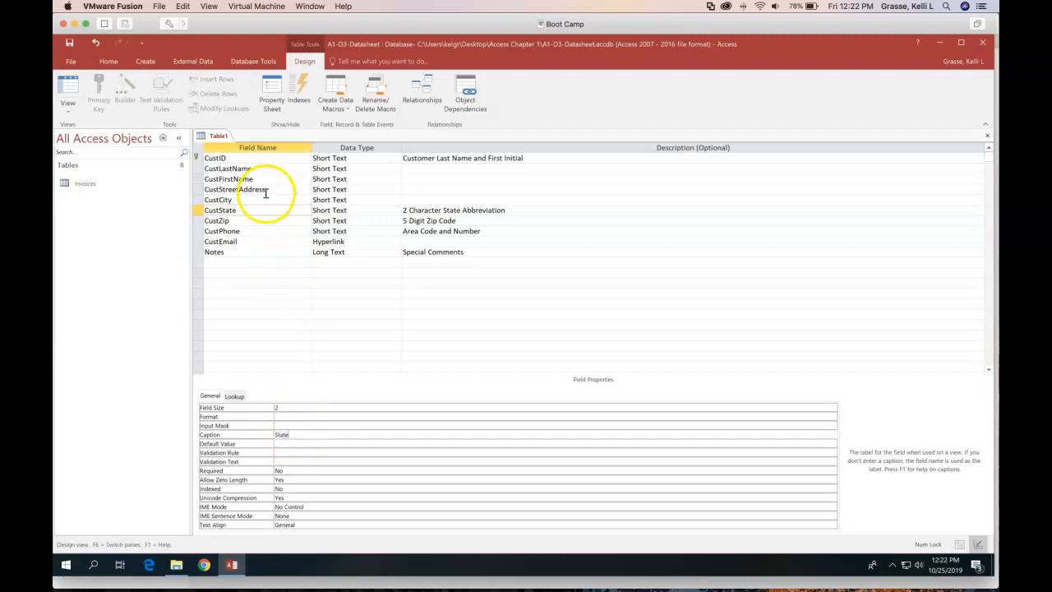
Set CustZip's Field Size to 10 and Caption to 'ZIP'
left_click(249, 220)
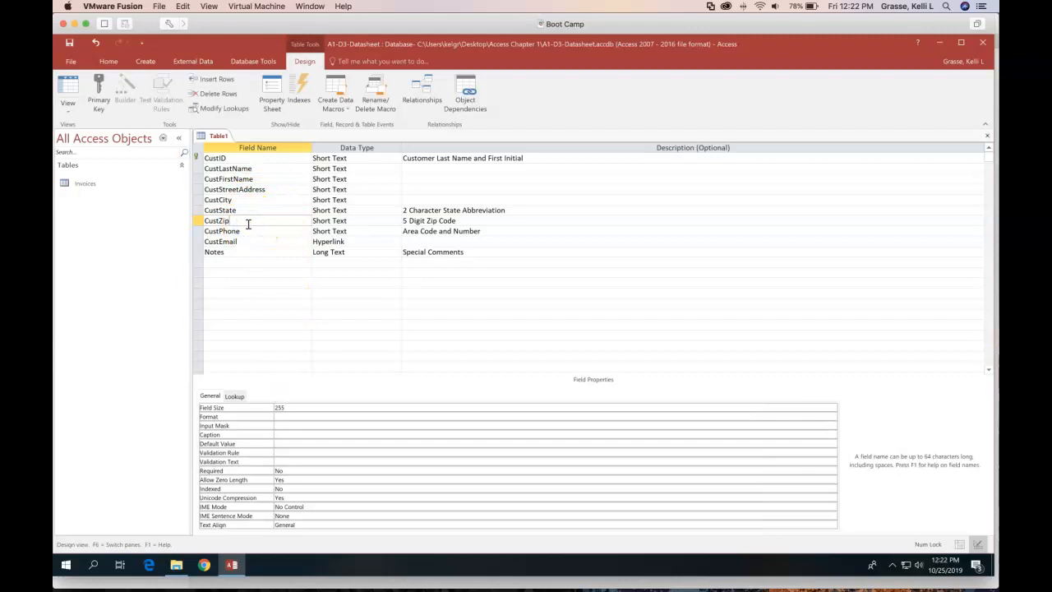
double_click(284, 407)
type("5")
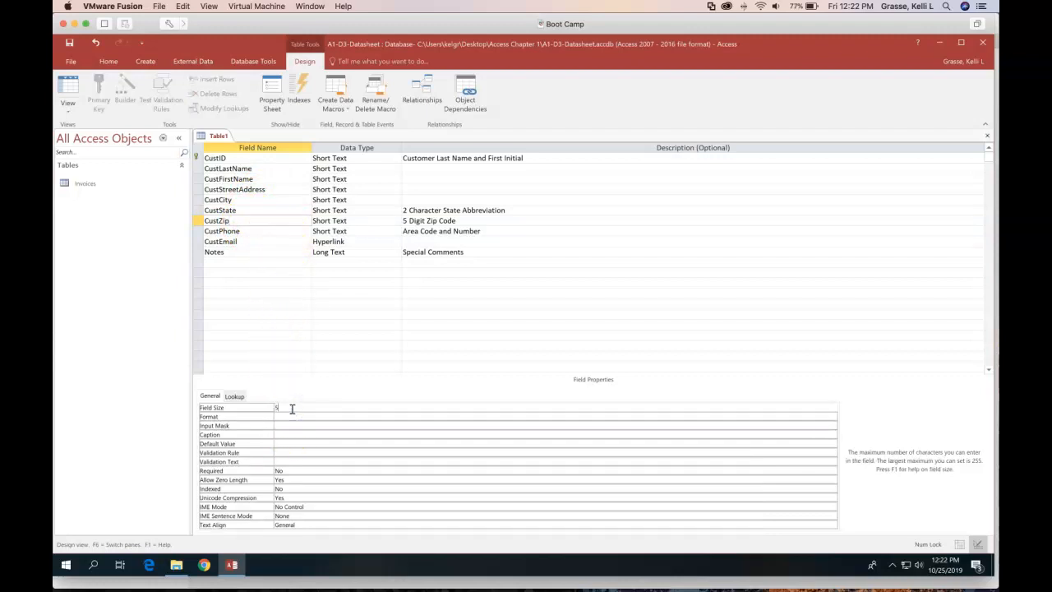
key("BackSpace")
type("10")
left_click(284, 434)
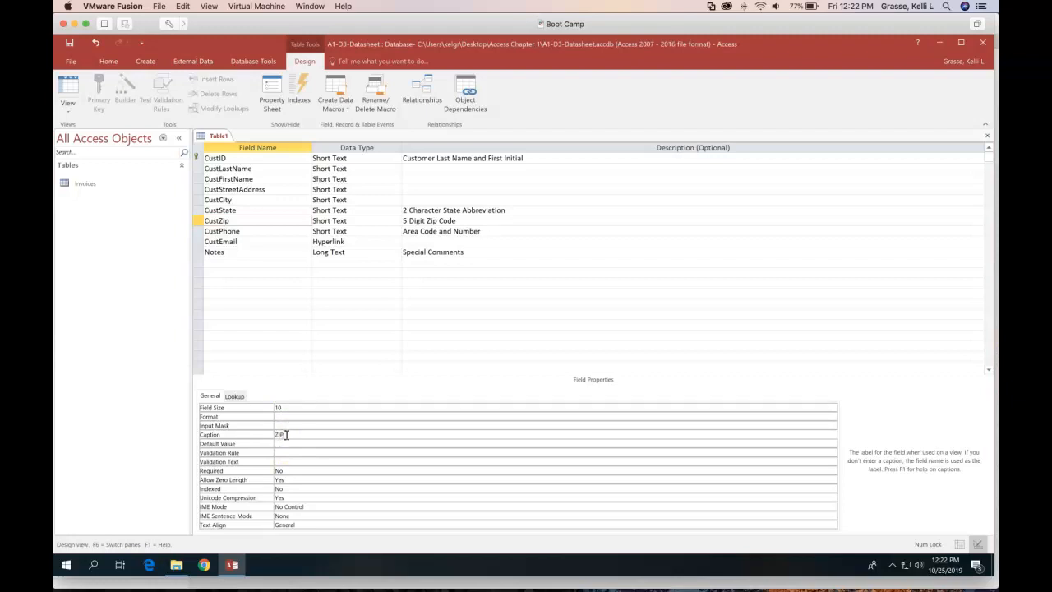
Set CustPhone's Field Size to 15 and Caption to 'Telephone'
left_click(238, 231)
left_click(292, 407)
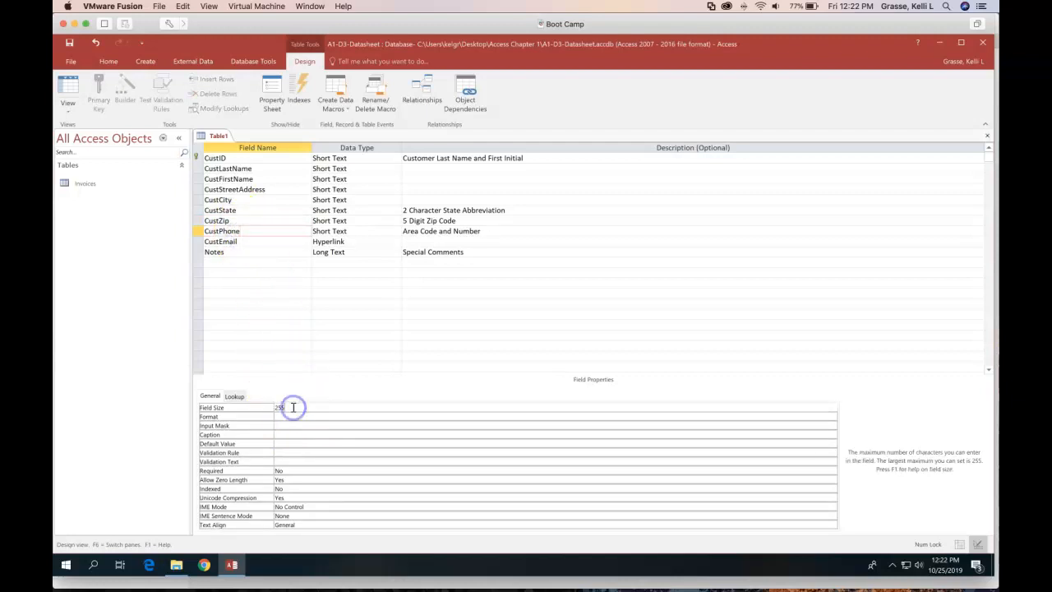
key("BackSpace")
key("BackSpace")
key("BackSpace")
type("15")
left_click(286, 437)
type("Tele")
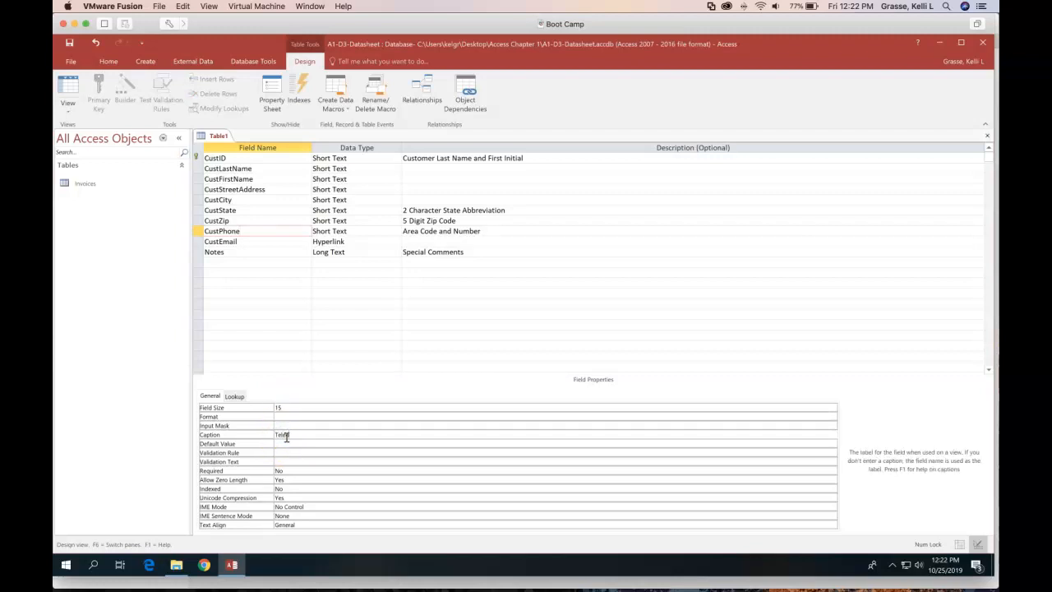
type("phone")
Give the CustEmail Hyperlink field the caption 'Email'
left_click(253, 239)
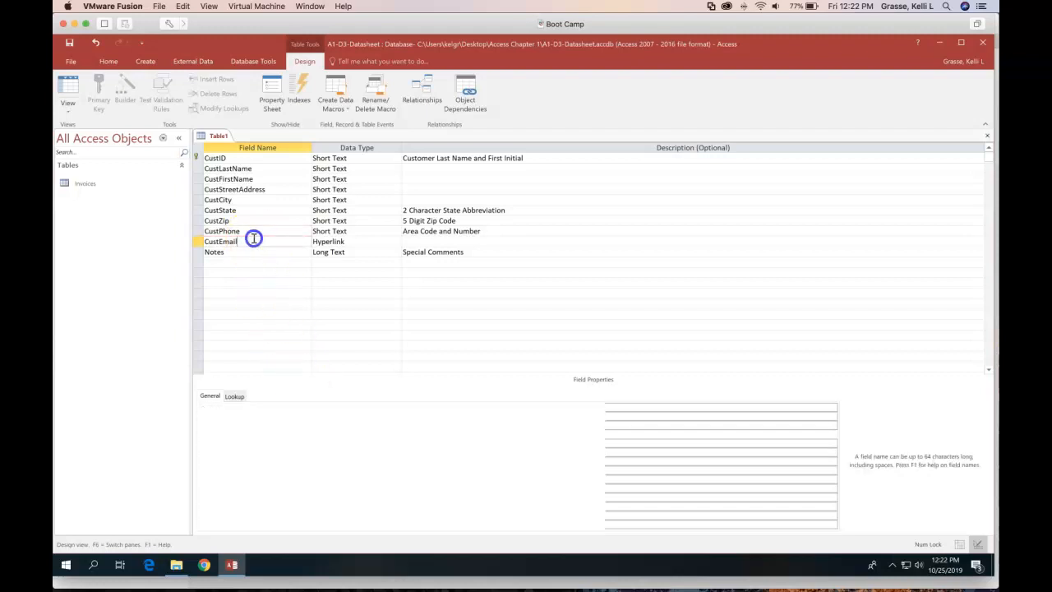
left_click(280, 436)
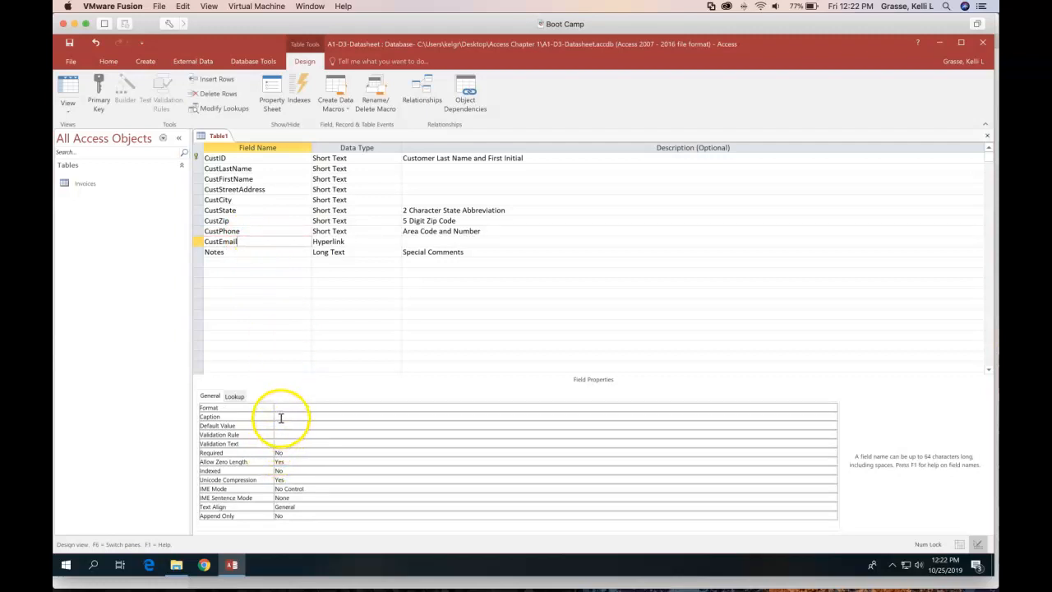
left_click(280, 417)
type("Email")
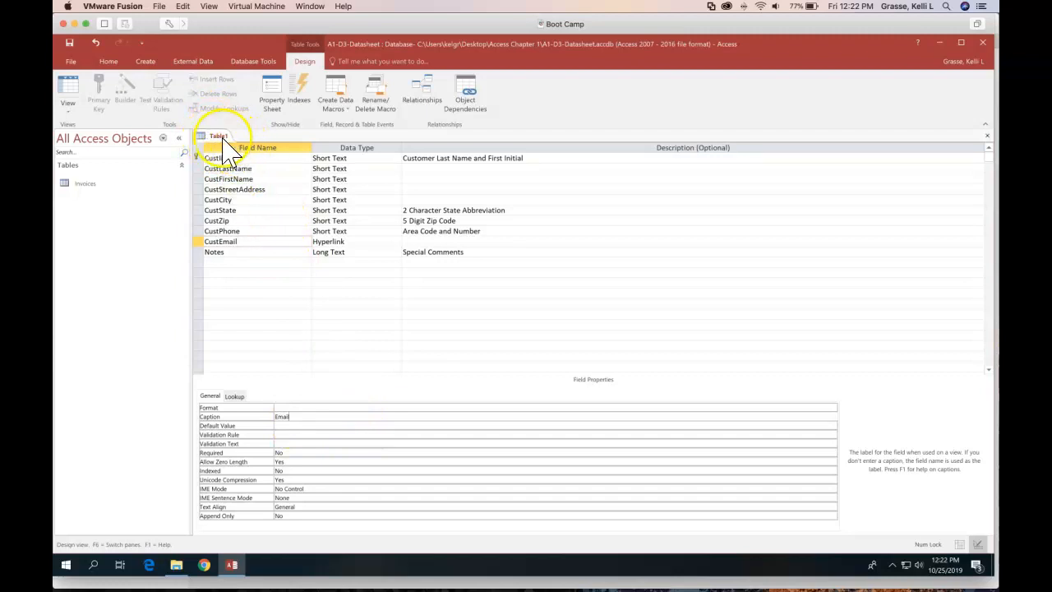
Save the new table with the name 'Customers'
left_click(70, 43)
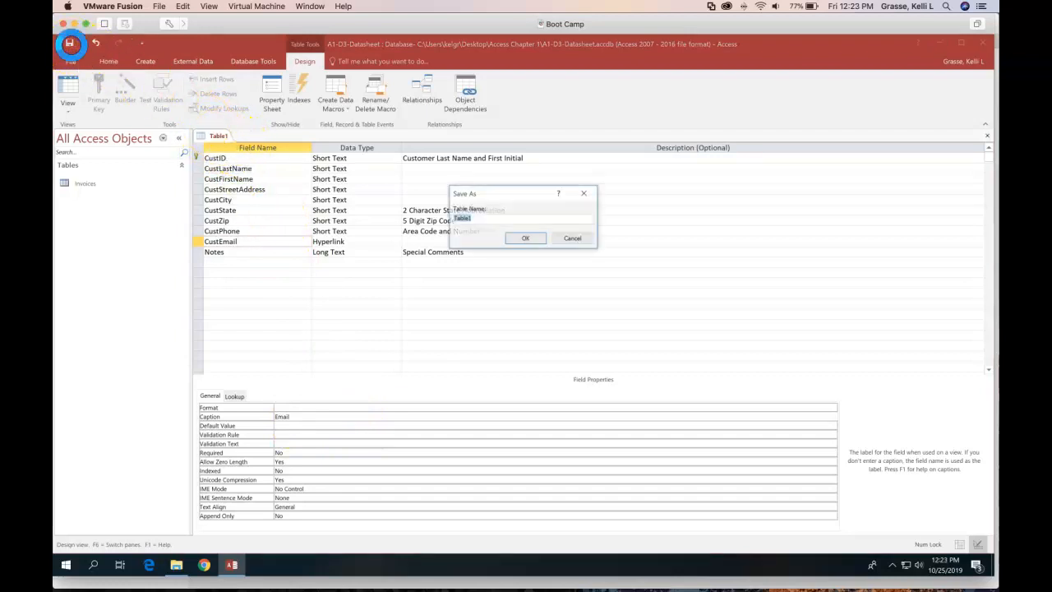
type("Customers")
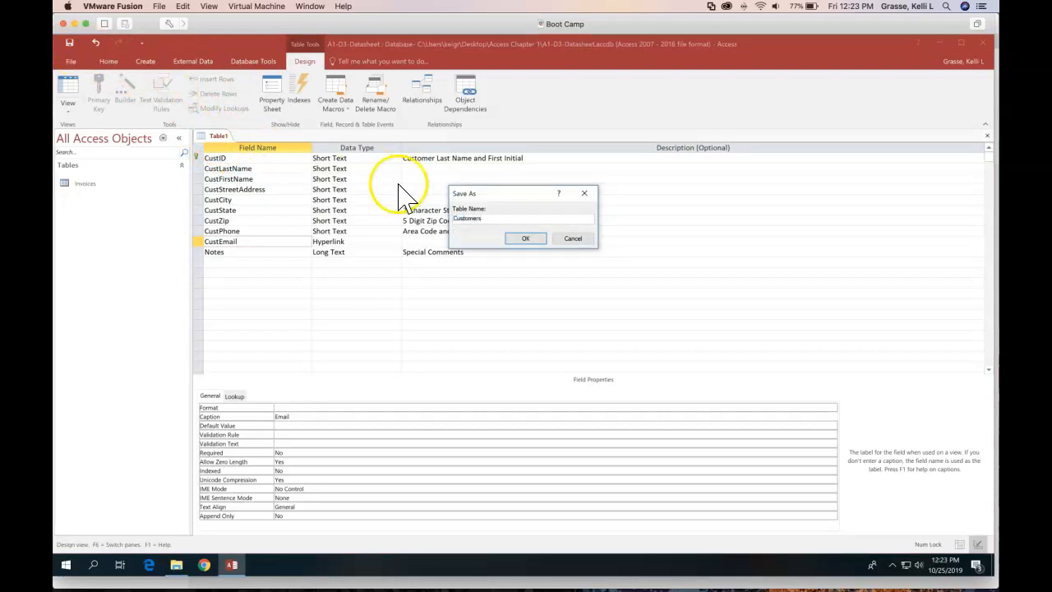
left_click(519, 239)
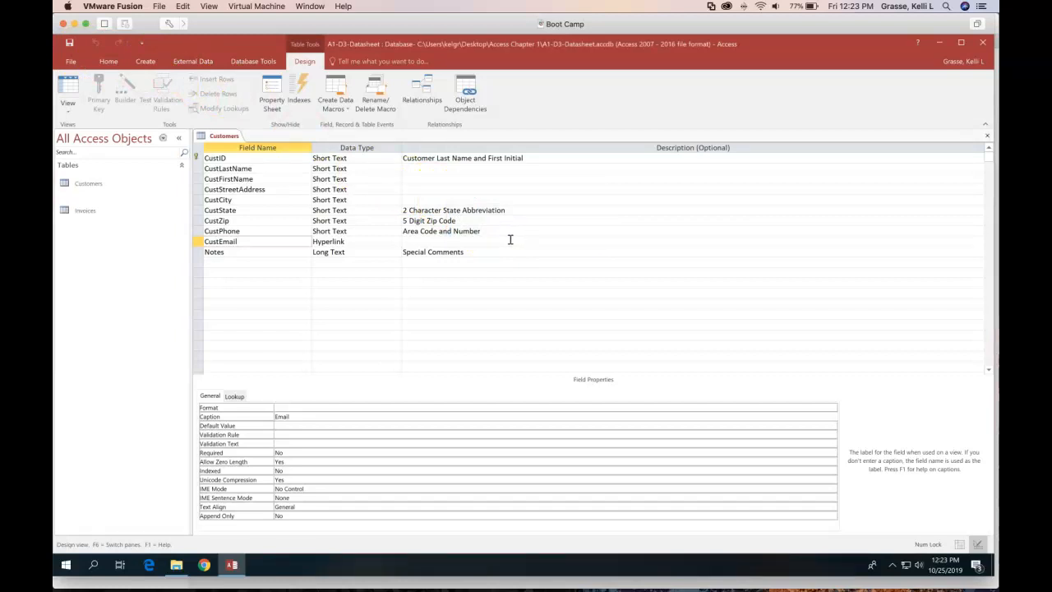
left_click(73, 90)
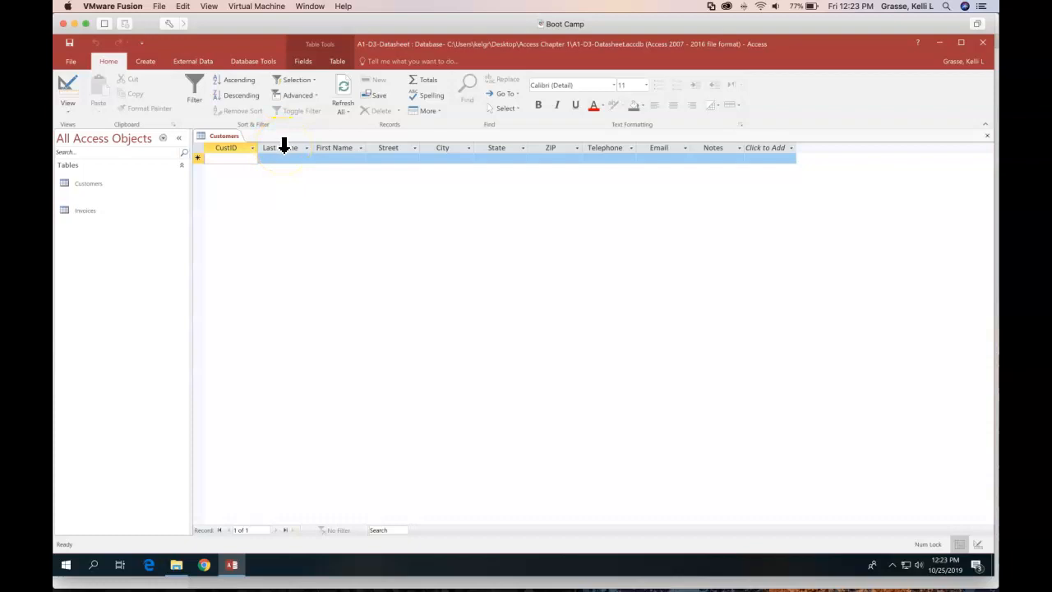
left_click_drag(285, 148, 503, 148)
left_click(69, 90)
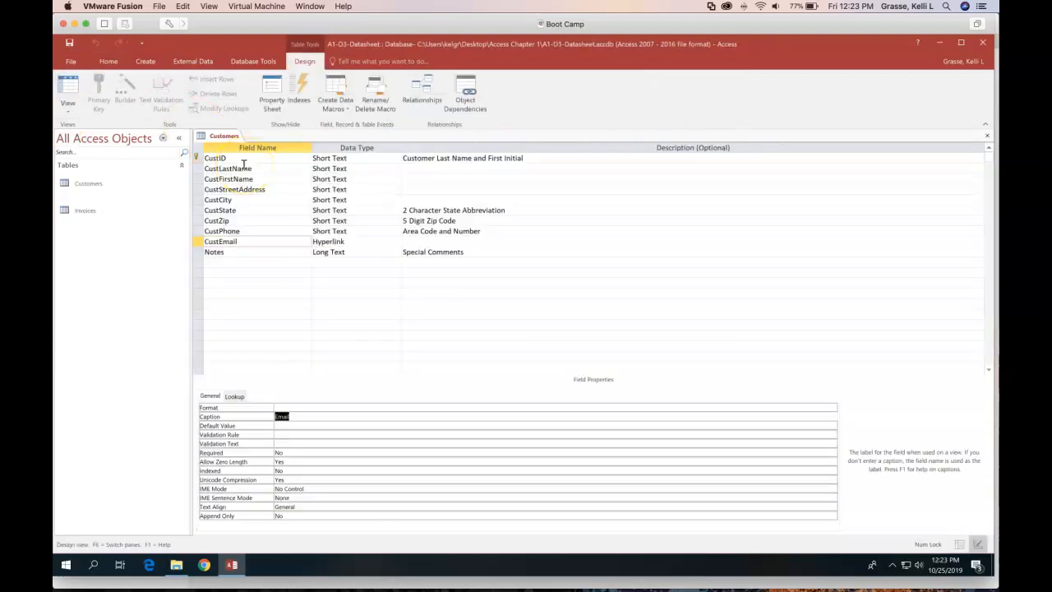
left_click(242, 231)
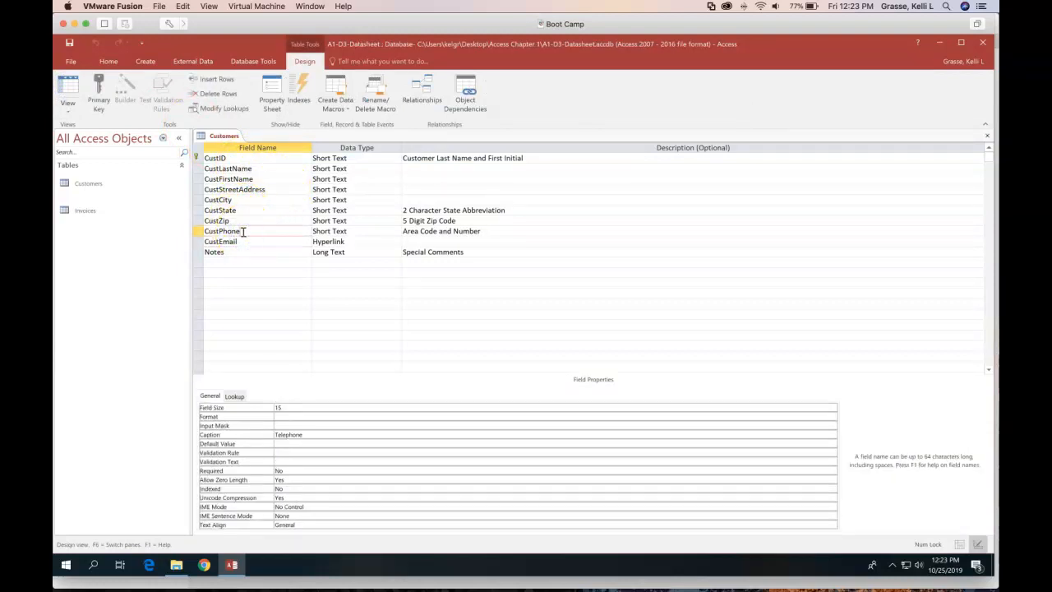
left_click(277, 425)
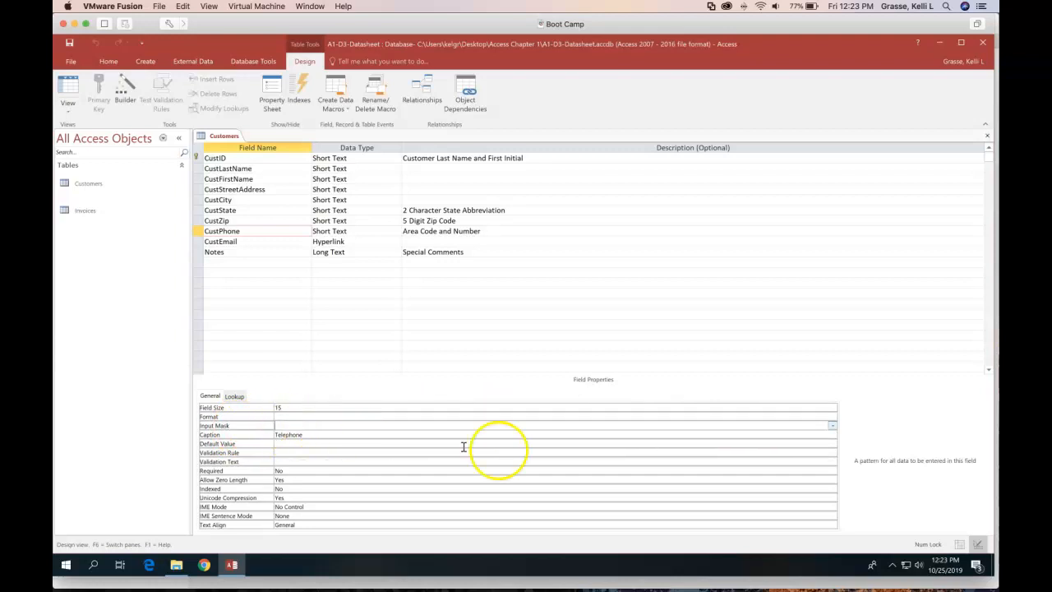
left_click(833, 425)
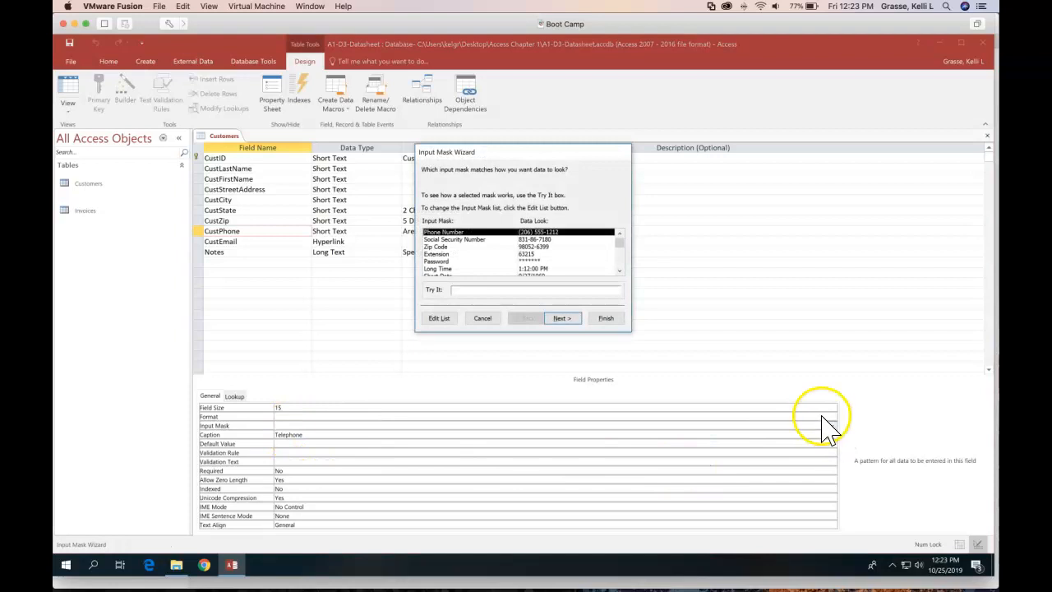
left_click(622, 255)
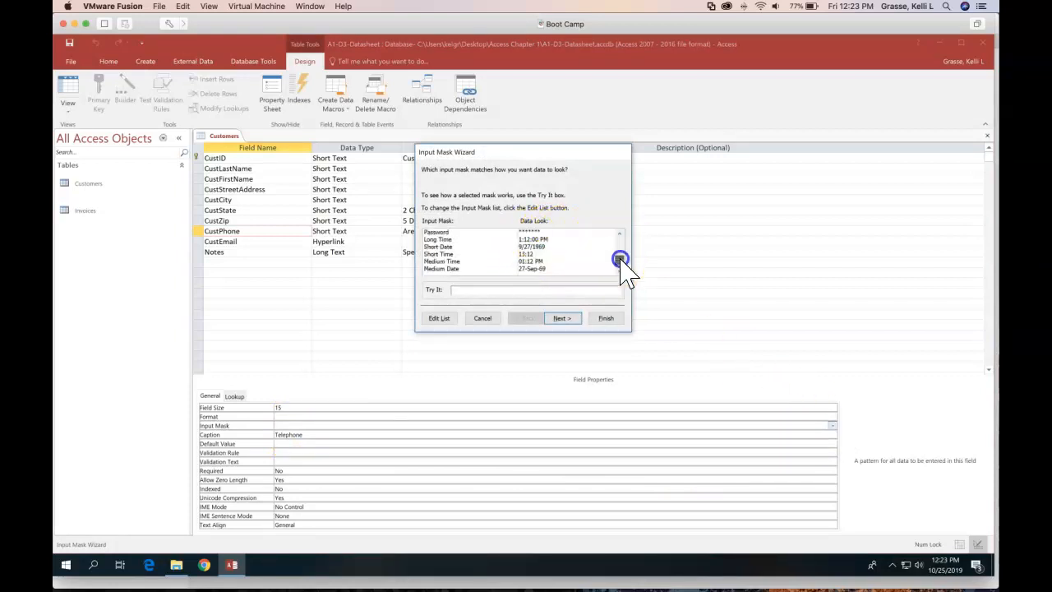
left_click(619, 235)
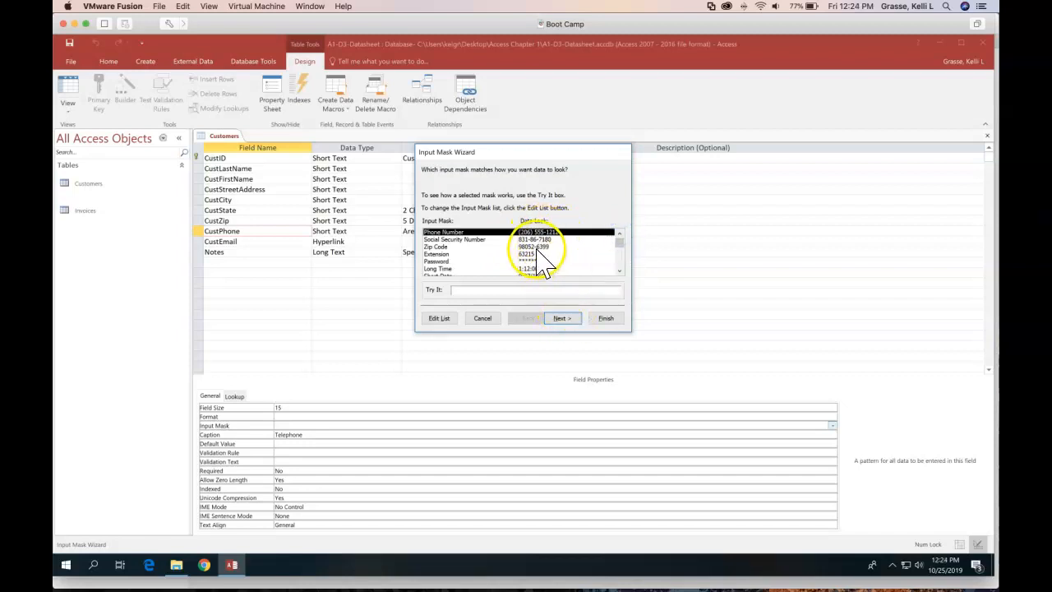
left_click(609, 320)
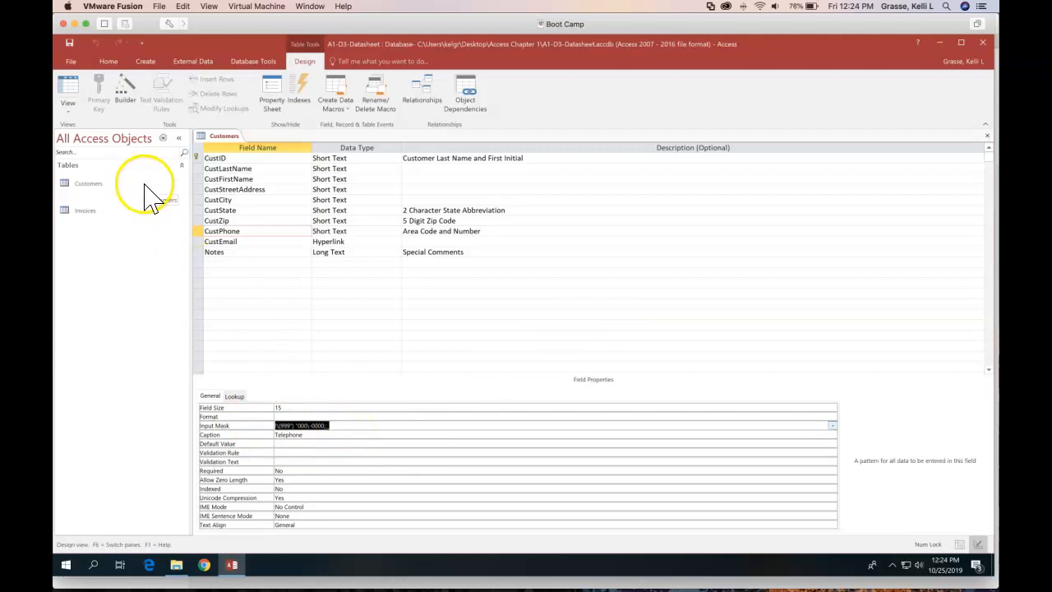
Save the Customers table and switch it to Datasheet view
left_click(69, 85)
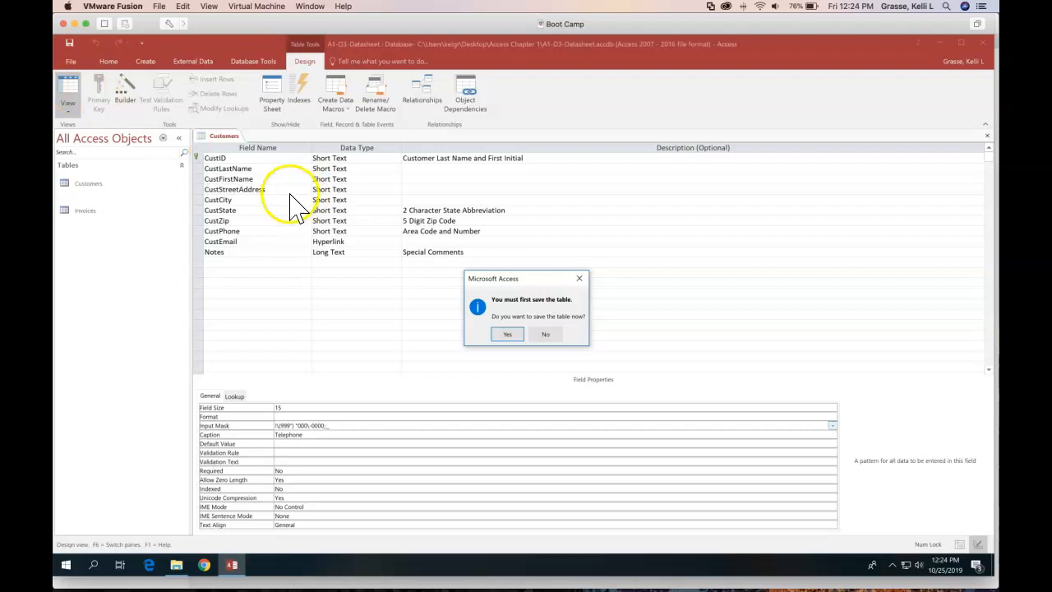
left_click(507, 333)
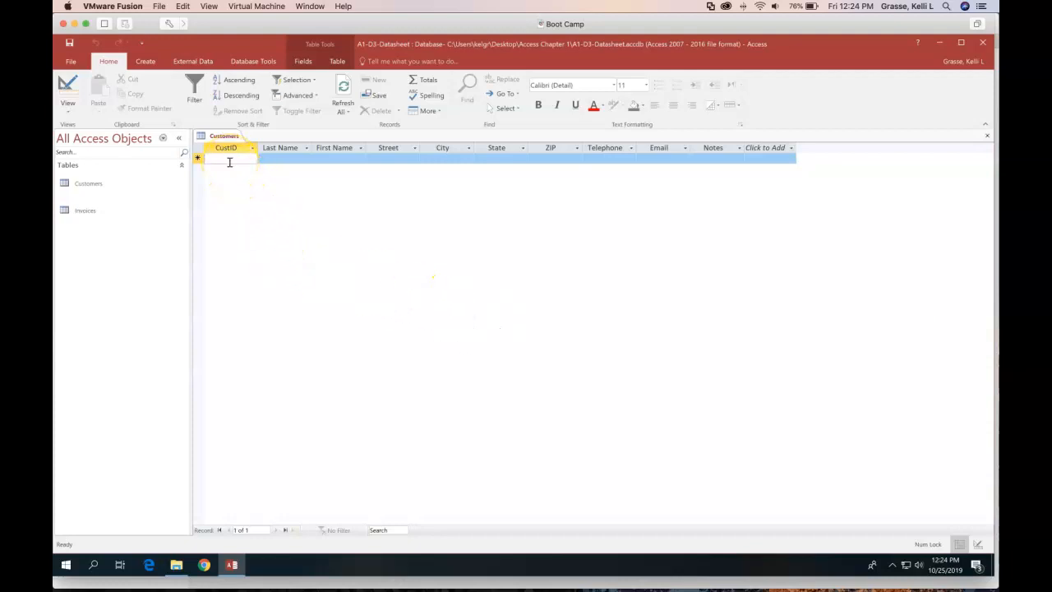
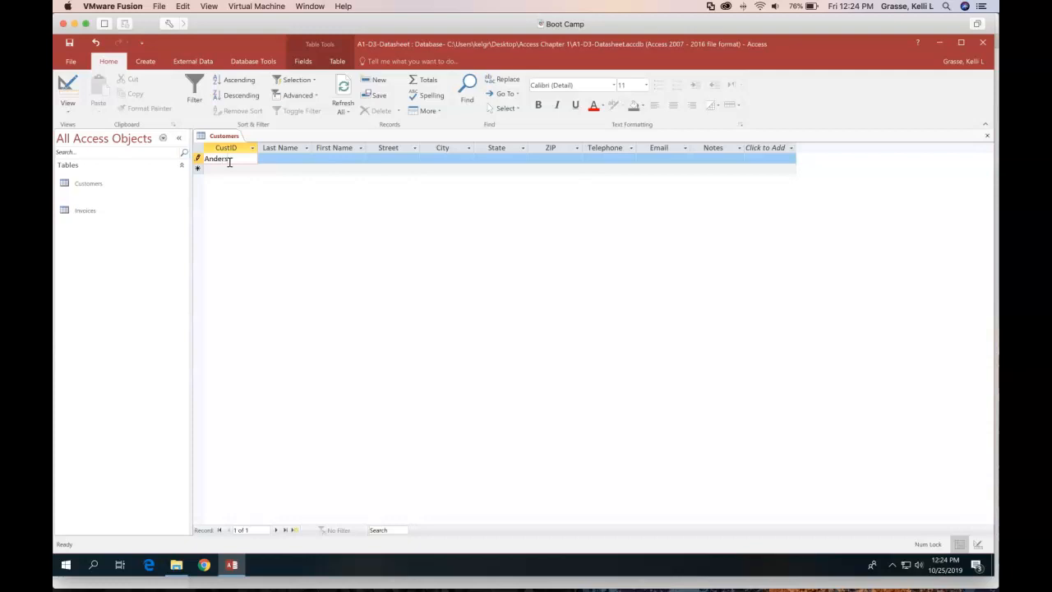
Enter the customer's last name, first name, street address and FL state, correcting the State entry
key("Tab")
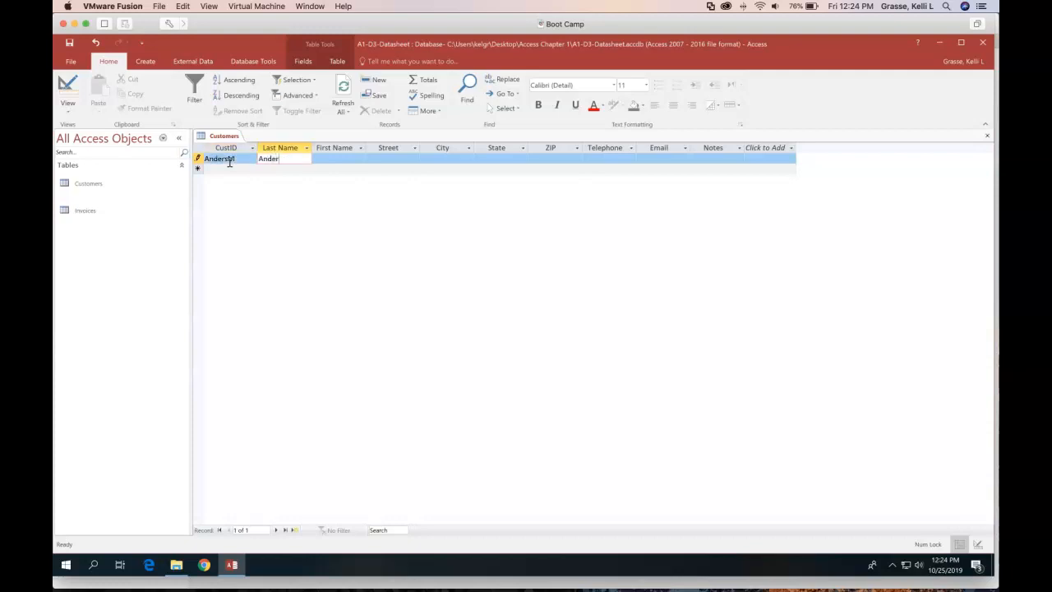
key("Tab")
key("Tab")
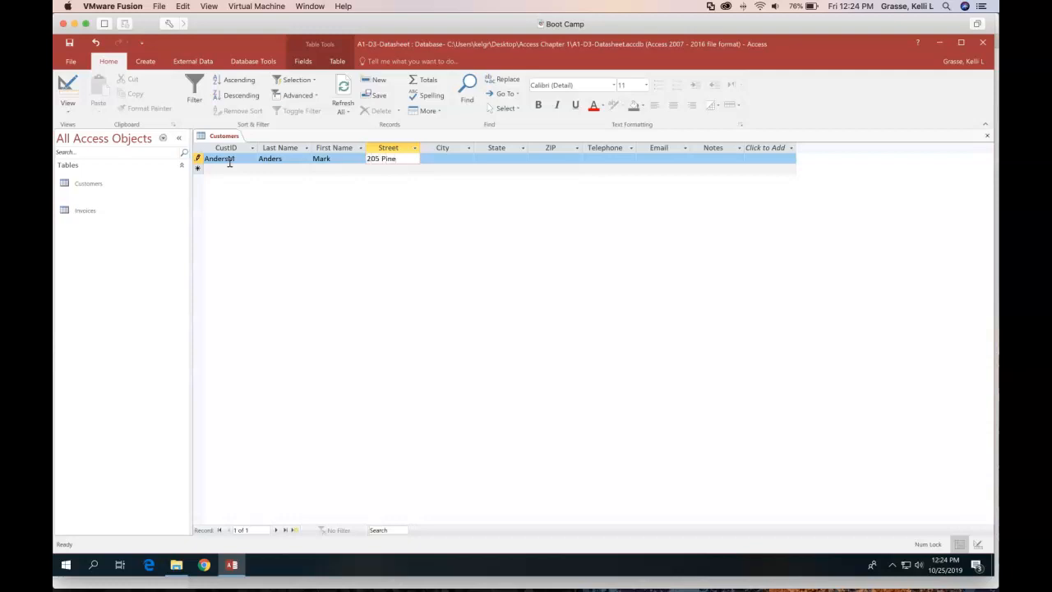
key("Tab")
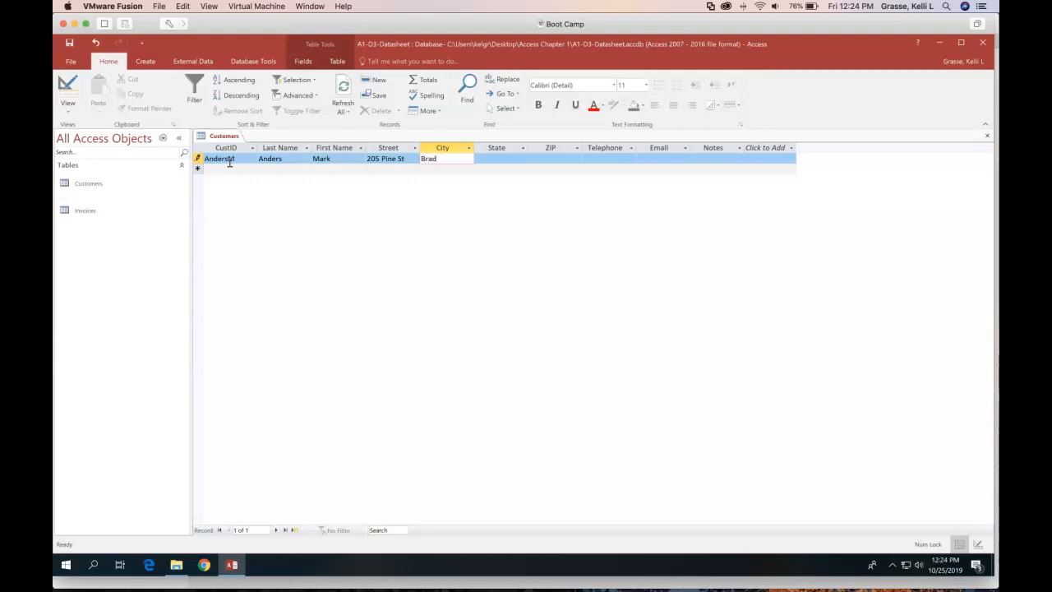
key("Tab")
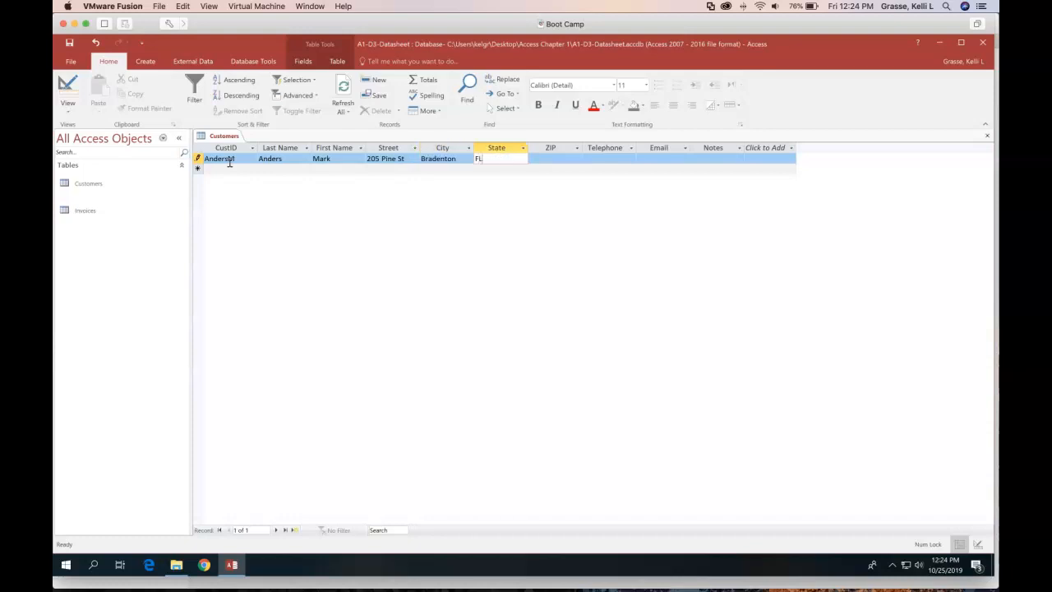
type("FL")
key("Tab")
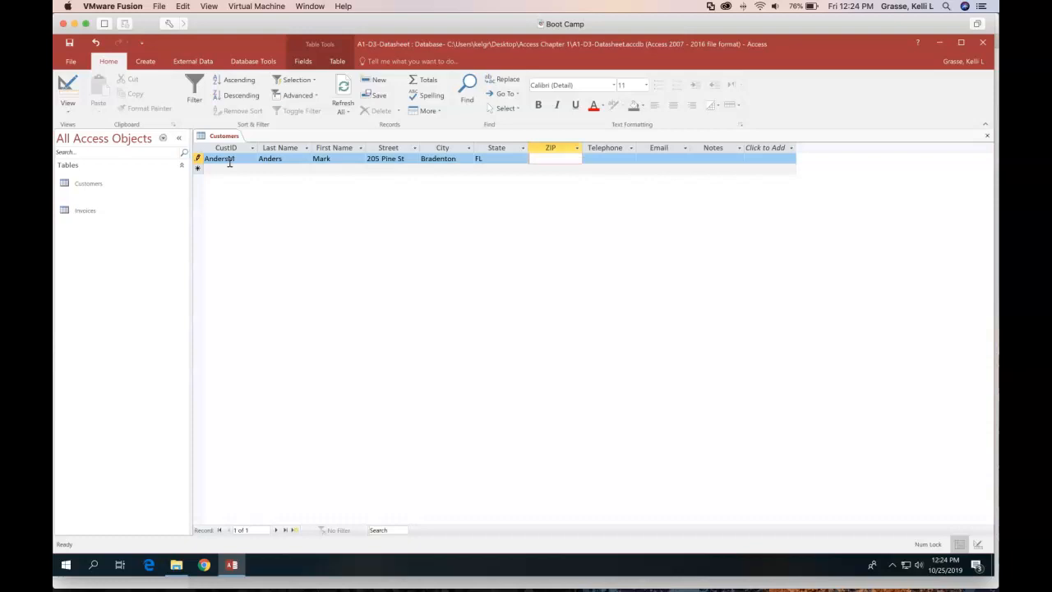
left_click(515, 158)
key("BackSpace")
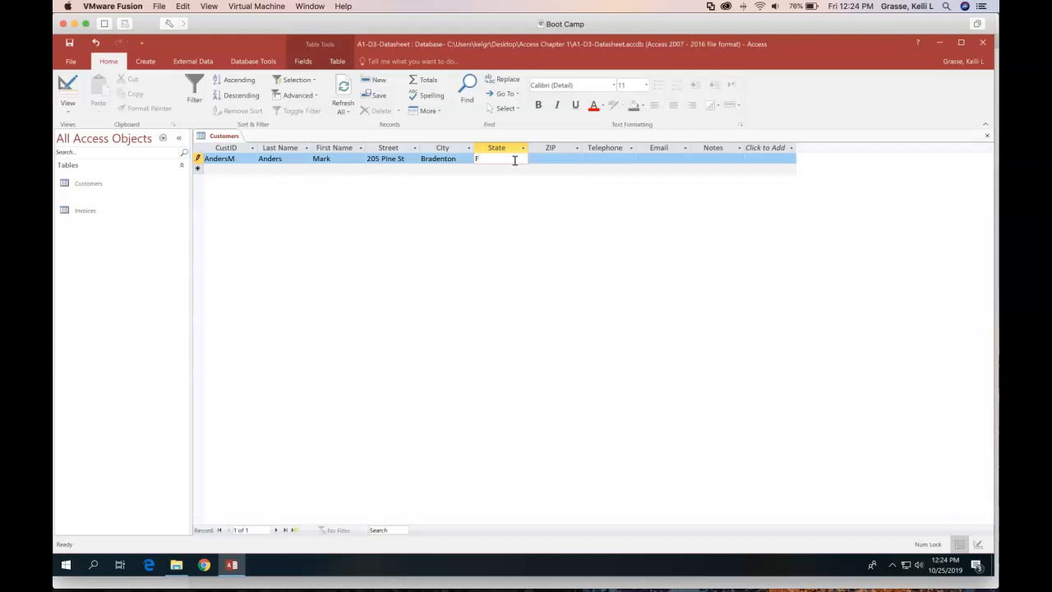
Fill in the customer's masked telephone number and e-mail address
key("Tab")
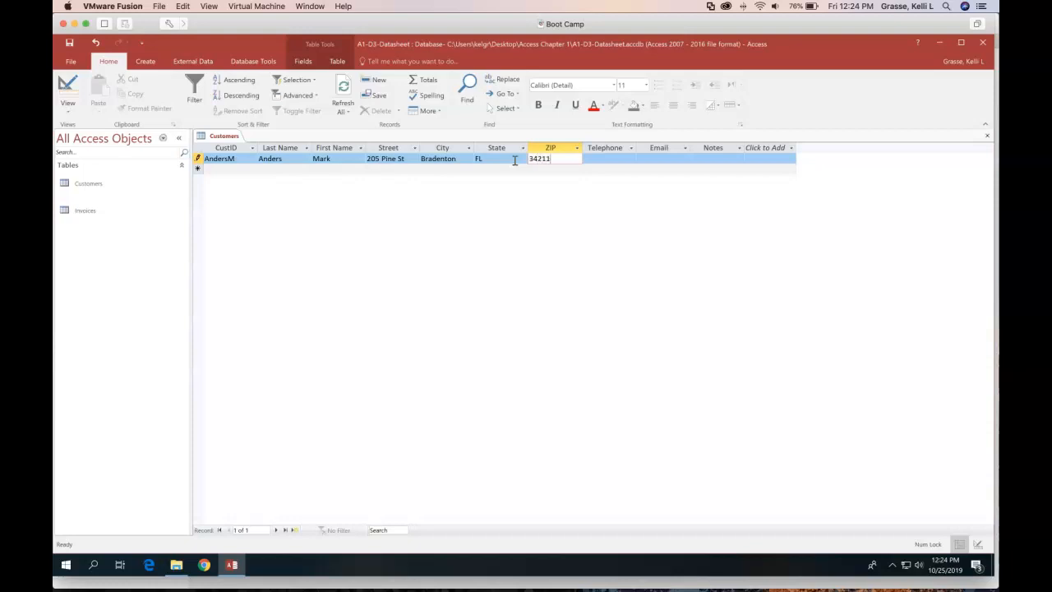
key("Tab")
type("9")
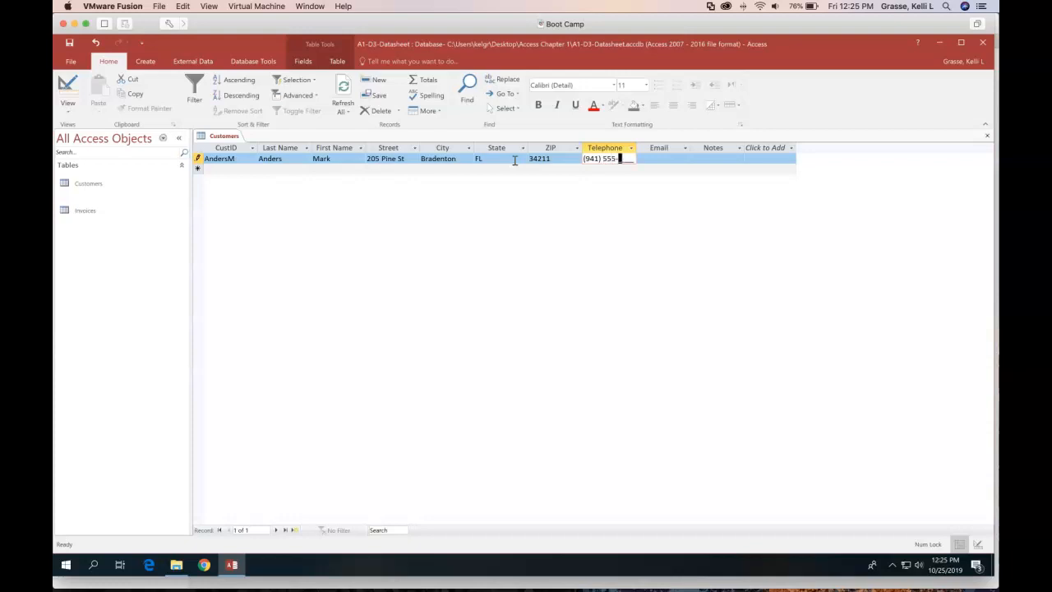
type("41) 555-2309")
key("Tab")
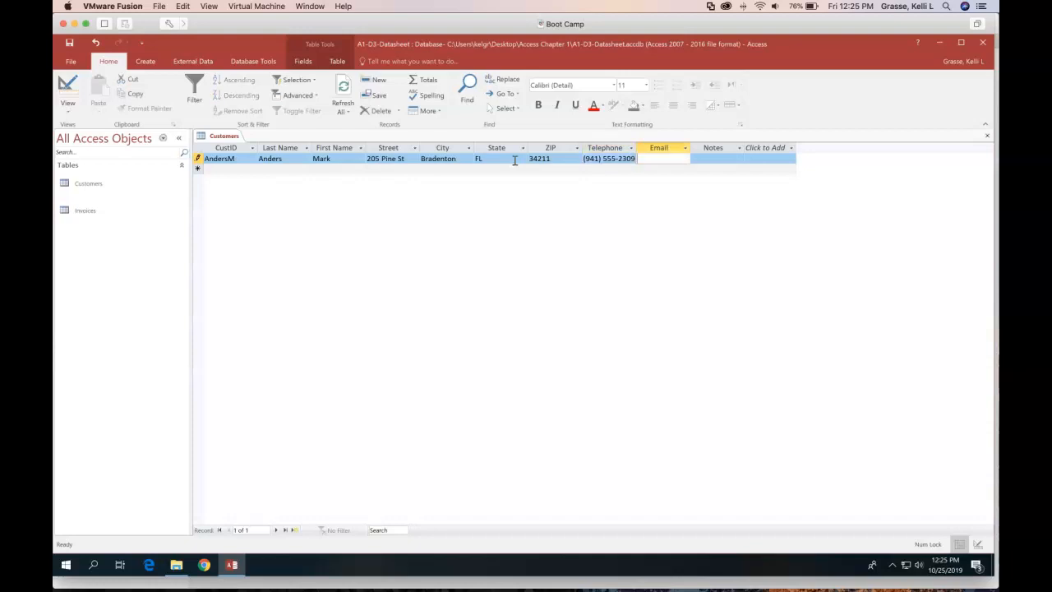
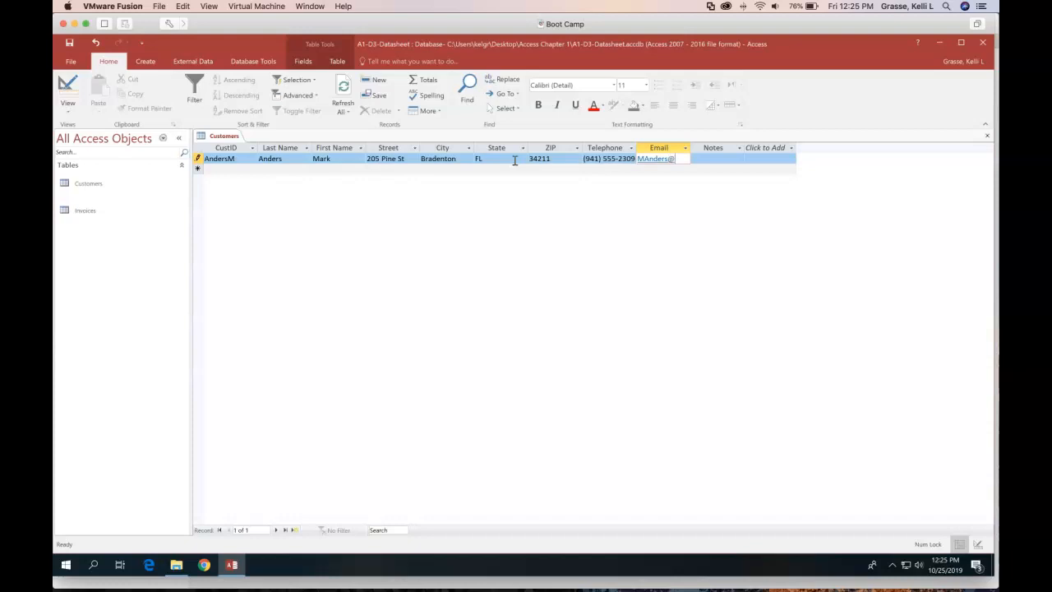
key("Tab")
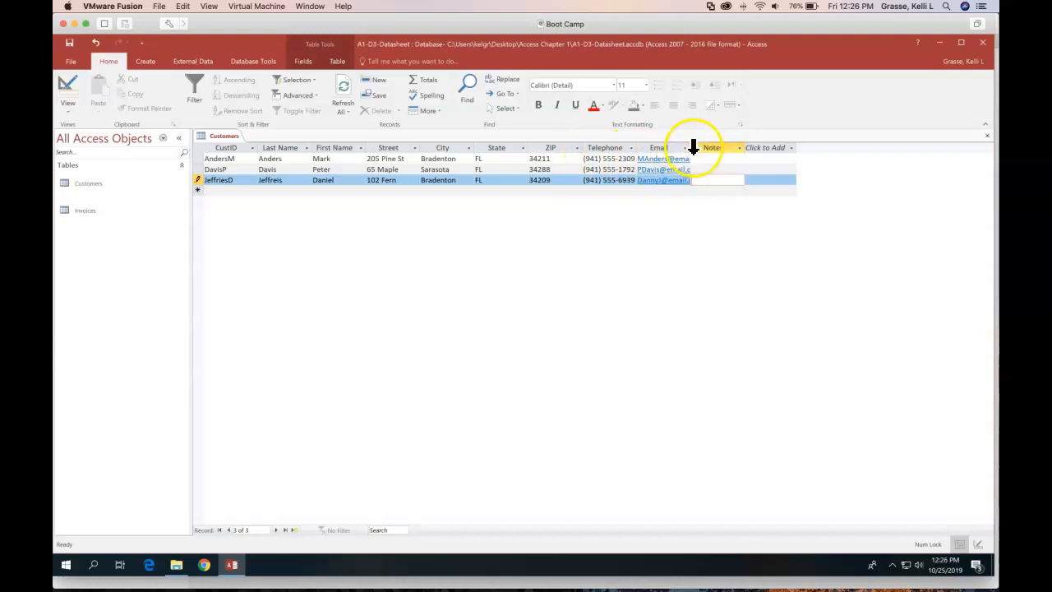
Widen the Email column, then AutoFit State, ZIP and the Last Name through City columns
left_click_drag(691, 147, 735, 146)
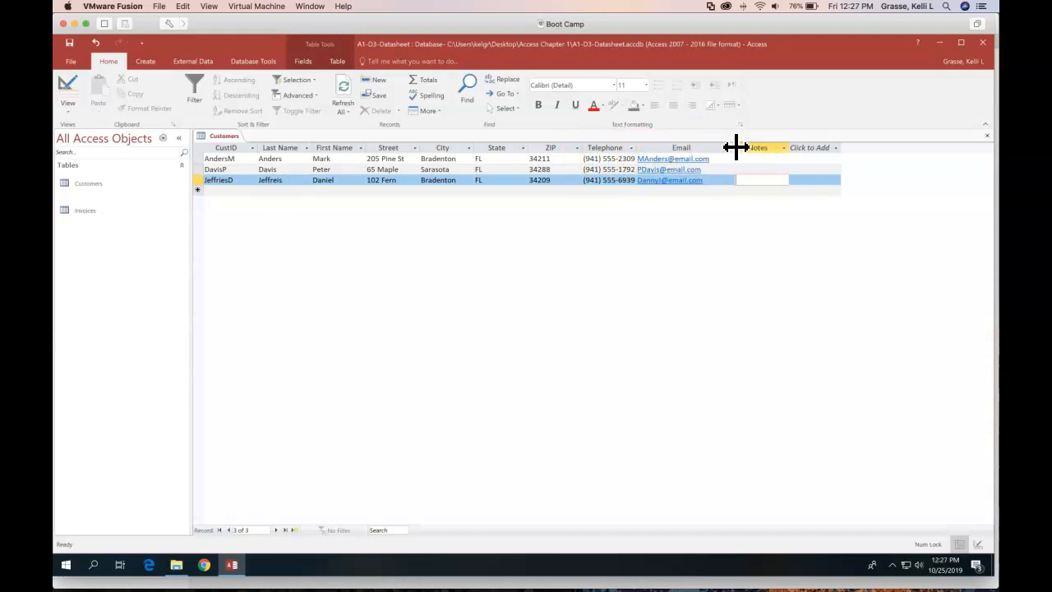
left_click_drag(735, 146, 712, 147)
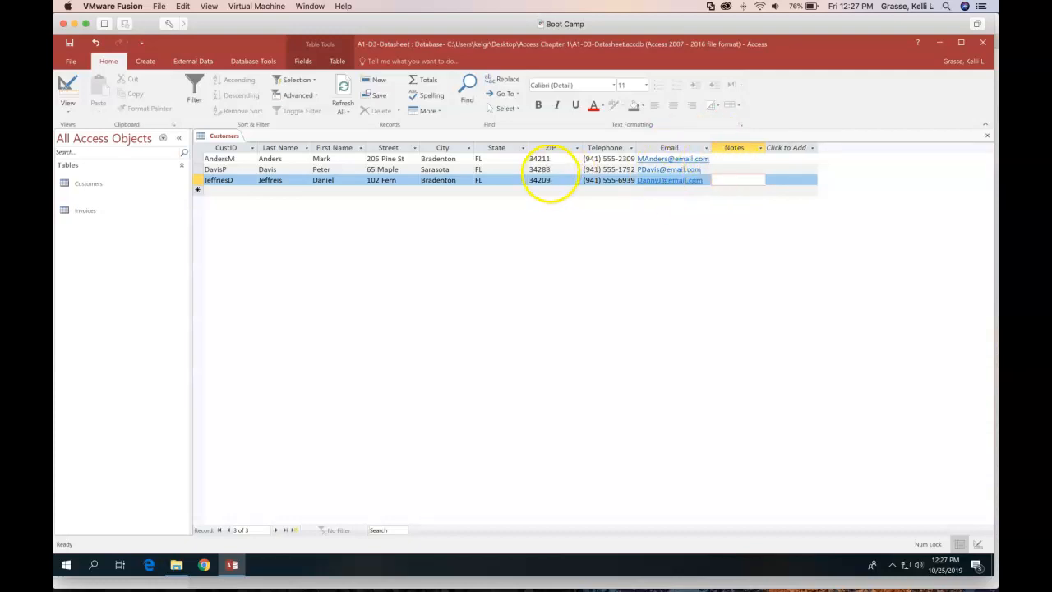
double_click(529, 150)
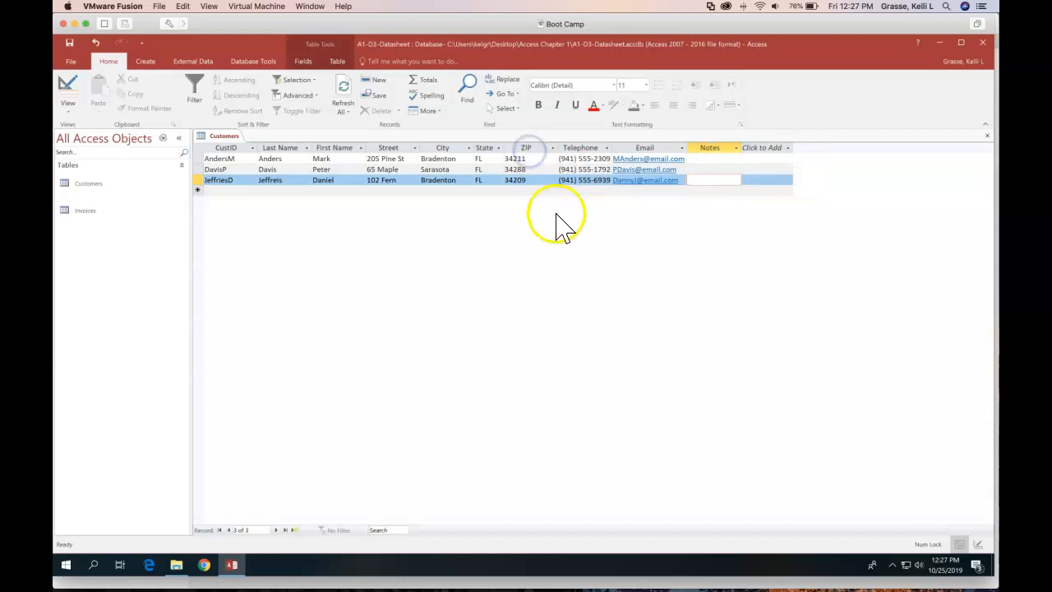
double_click(559, 148)
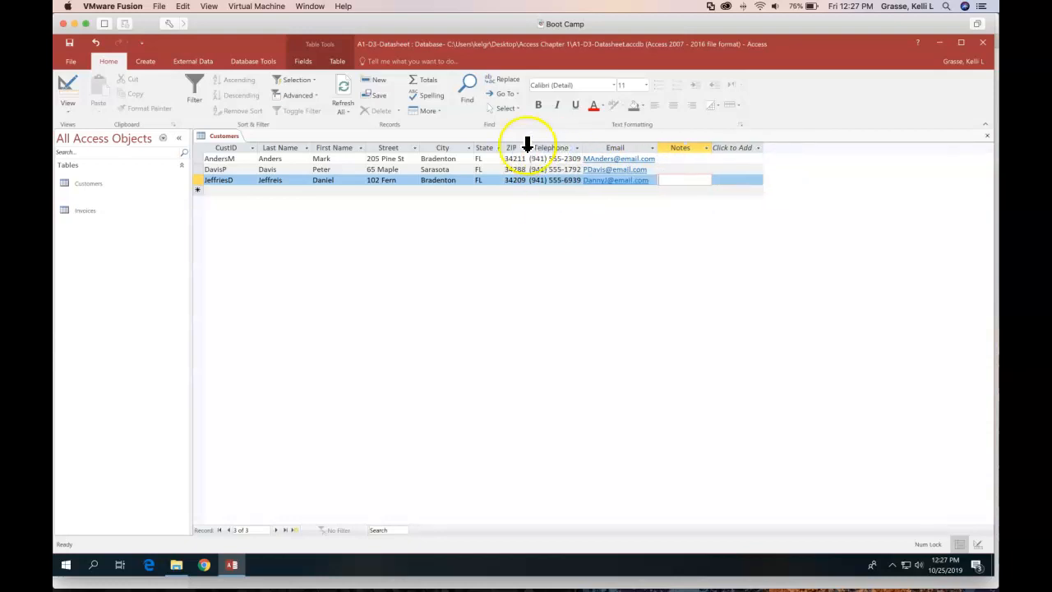
left_click_drag(284, 148, 444, 145)
double_click(420, 148)
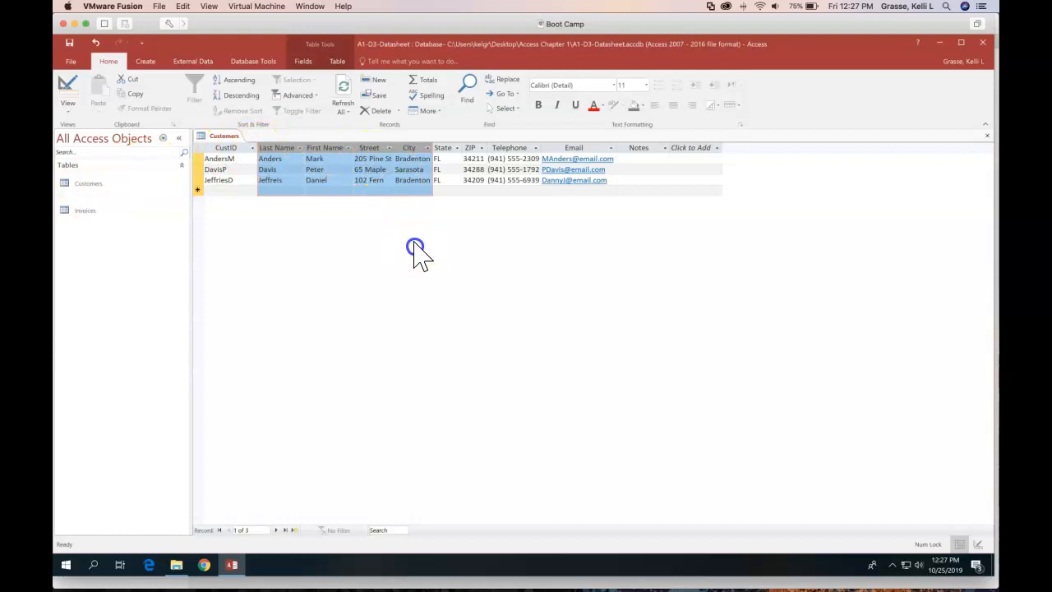
left_click(464, 193)
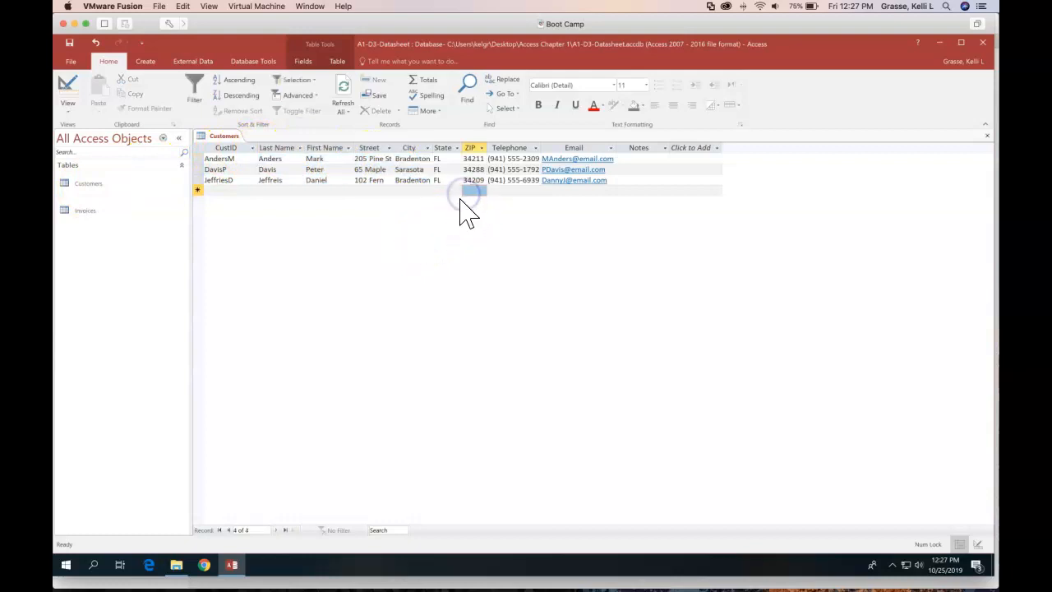
left_click(66, 82)
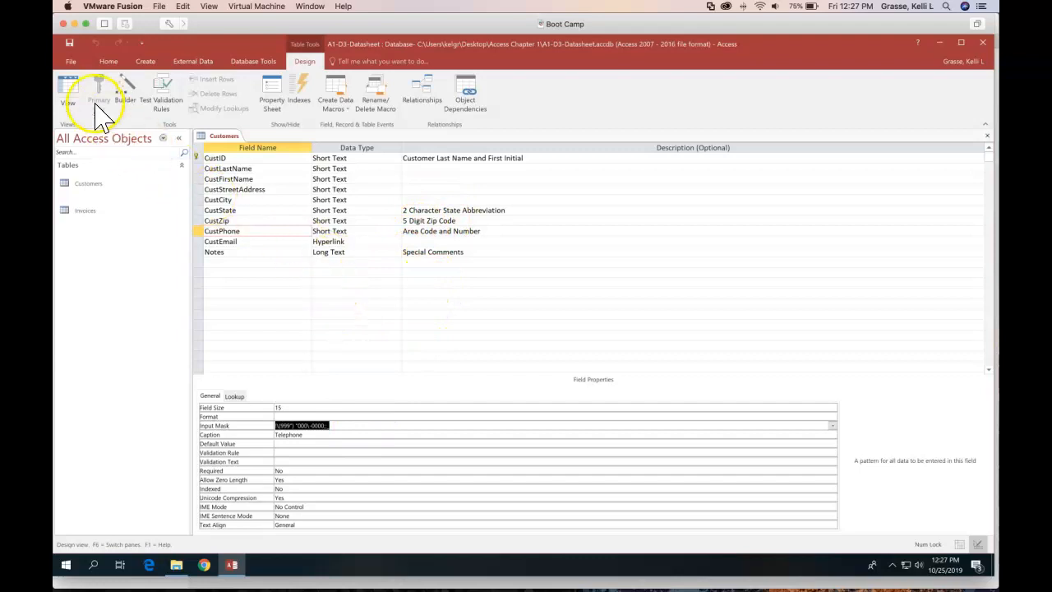
left_click(69, 89)
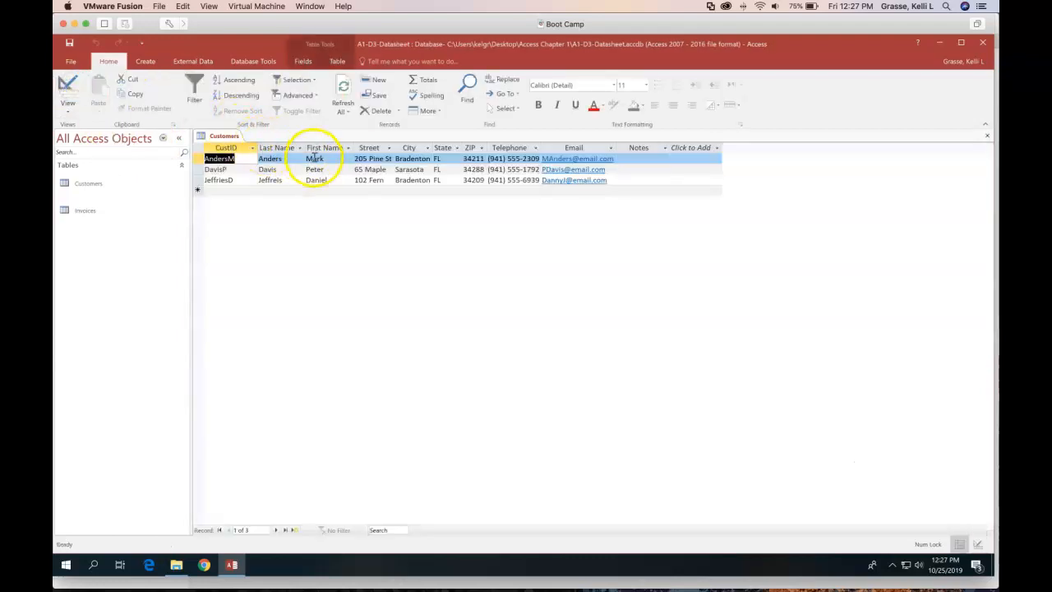